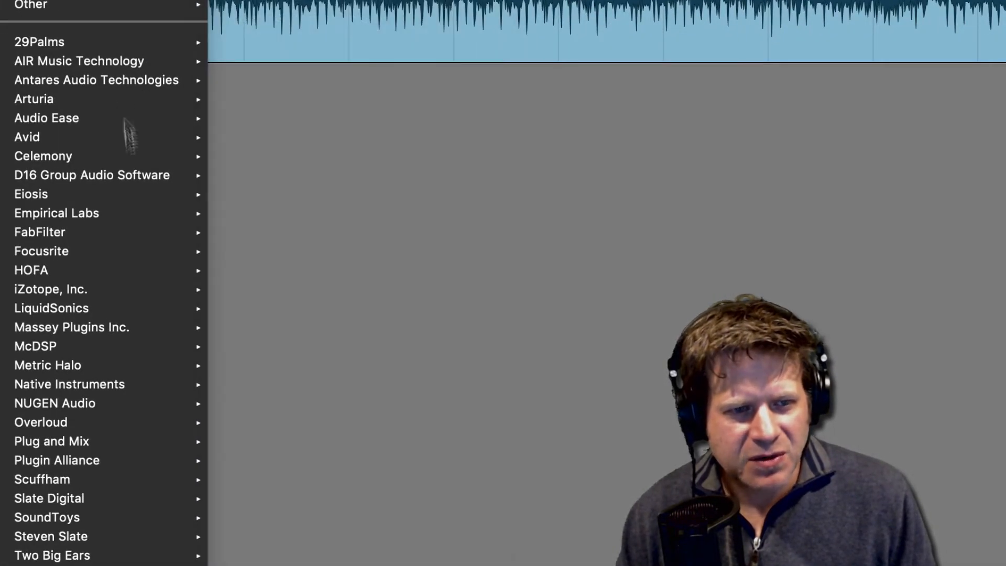
# Step: Insert the iZotope Ozone 8 (stereo) plug-in on the track, show the modules that can be added, and close it
pyautogui.moveTo(94, 292)
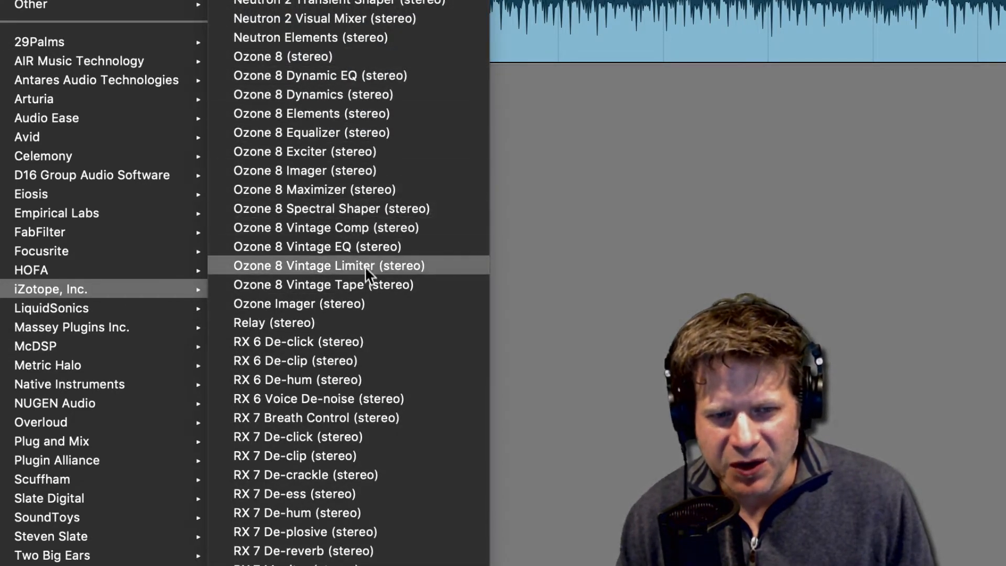
pyautogui.click(326, 56)
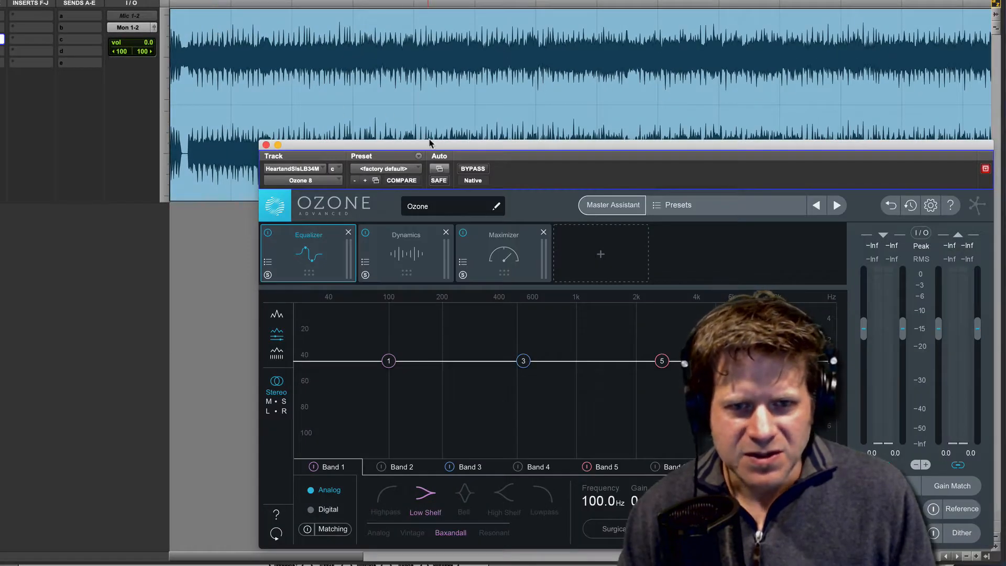
pyautogui.moveTo(428, 148); pyautogui.dragTo(289, 62)
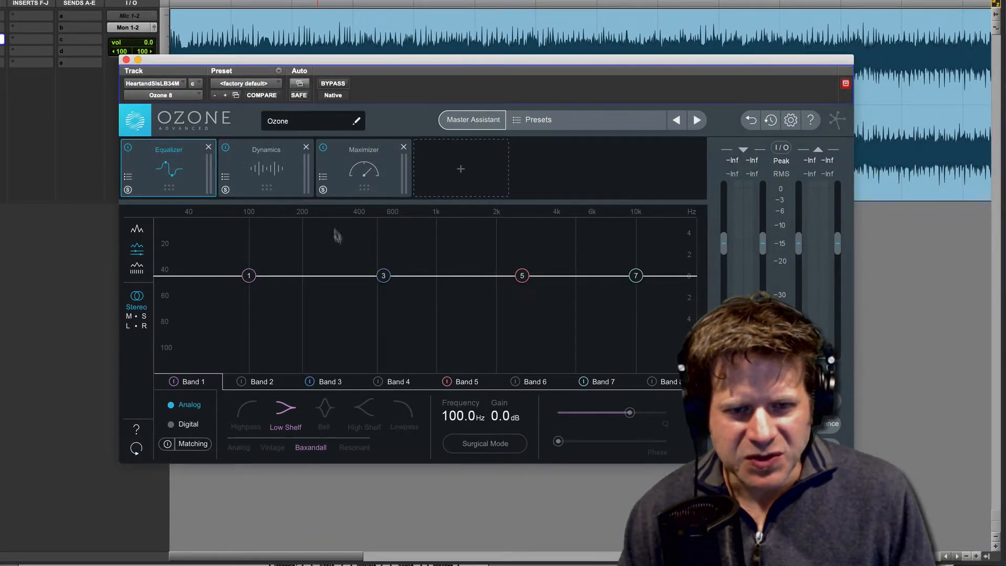
pyautogui.click(469, 174)
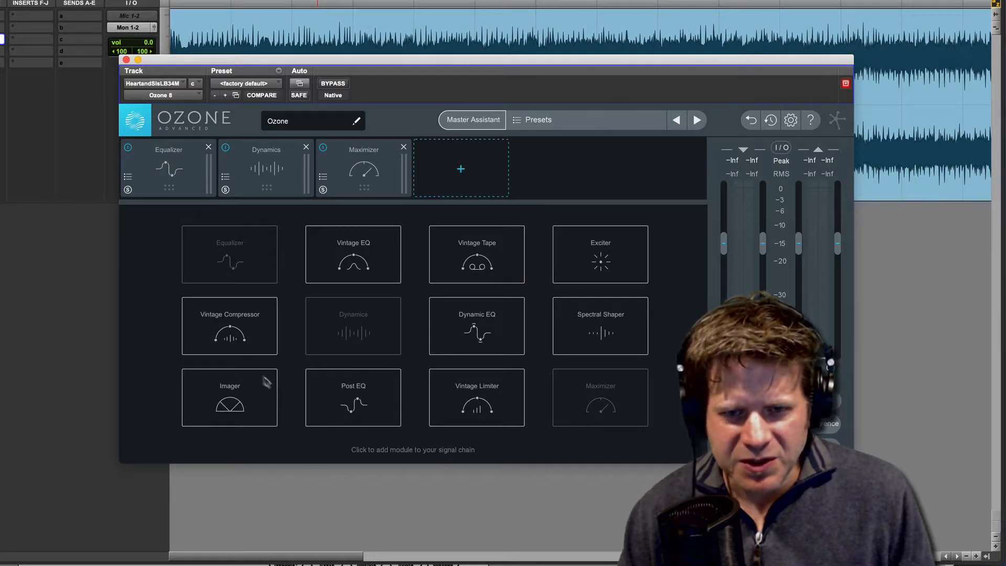
pyautogui.click(125, 59)
# Step: Replace the plug-in in insert slot c with Ozone 8 Imager (stereo) and raise its lowest crossover to about 243 Hz
pyautogui.click(1, 40)
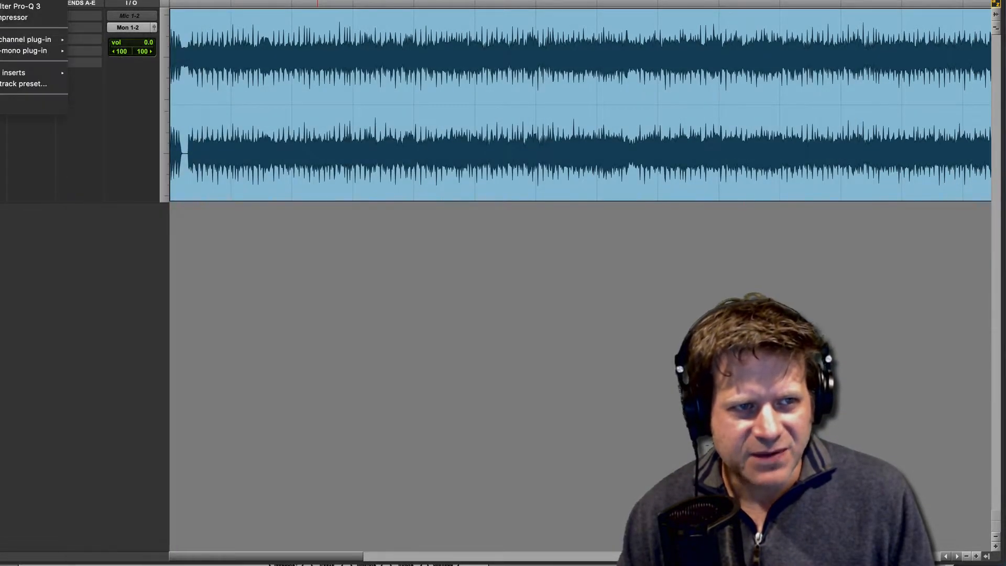
pyautogui.click(1, 27)
pyautogui.click(1, 27)
pyautogui.moveTo(26, 39)
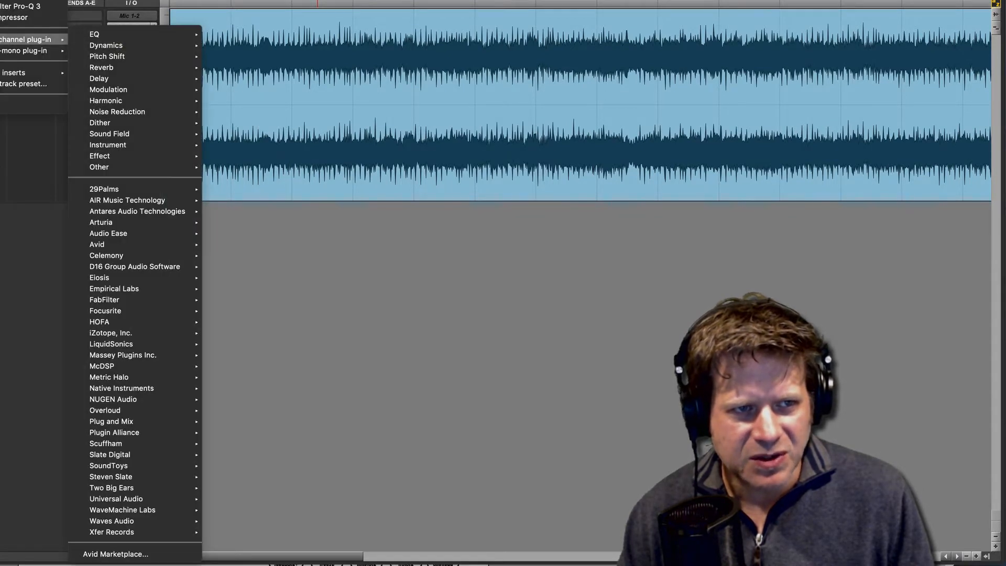
pyautogui.moveTo(106, 45)
pyautogui.moveTo(107, 337)
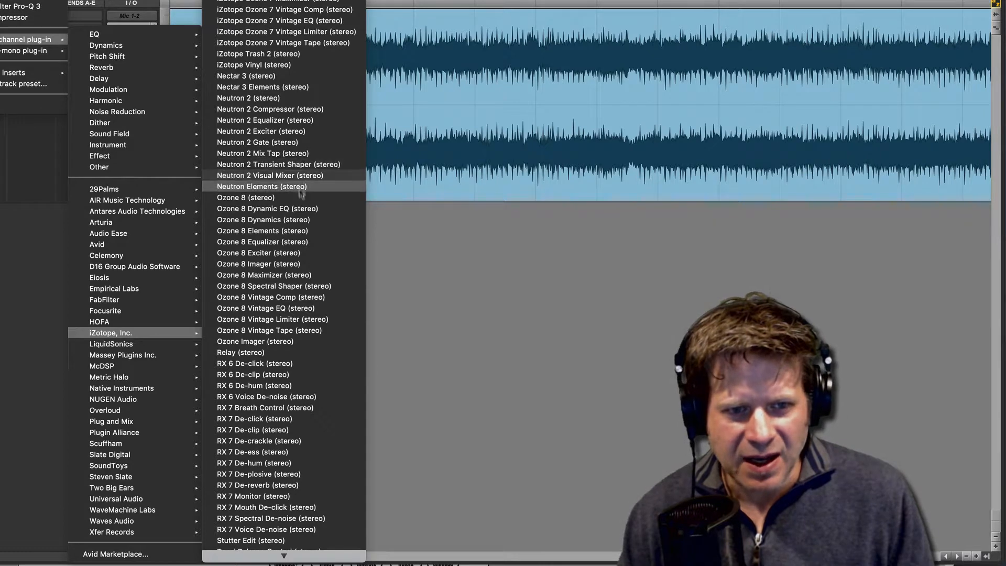
pyautogui.click(301, 263)
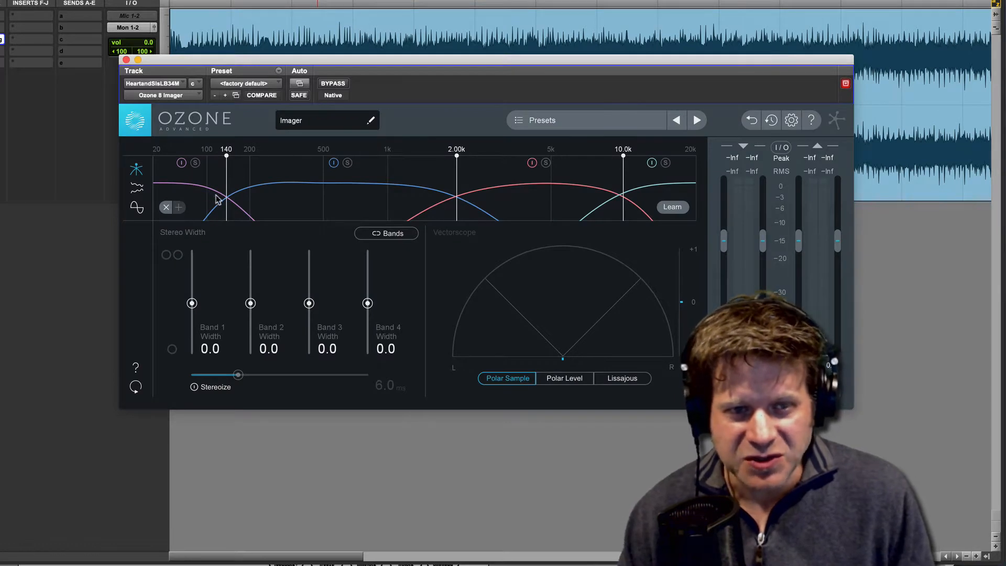
pyautogui.moveTo(226, 184); pyautogui.dragTo(264, 182)
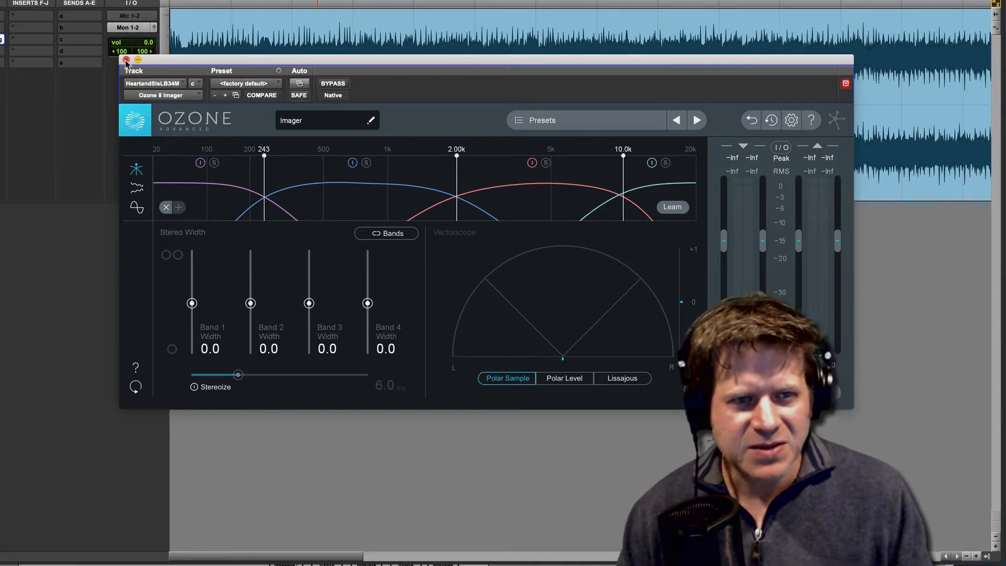
# Step: Close the Ozone 8 Imager and clear it from insert slot c
pyautogui.click(126, 60)
pyautogui.click(0, 39)
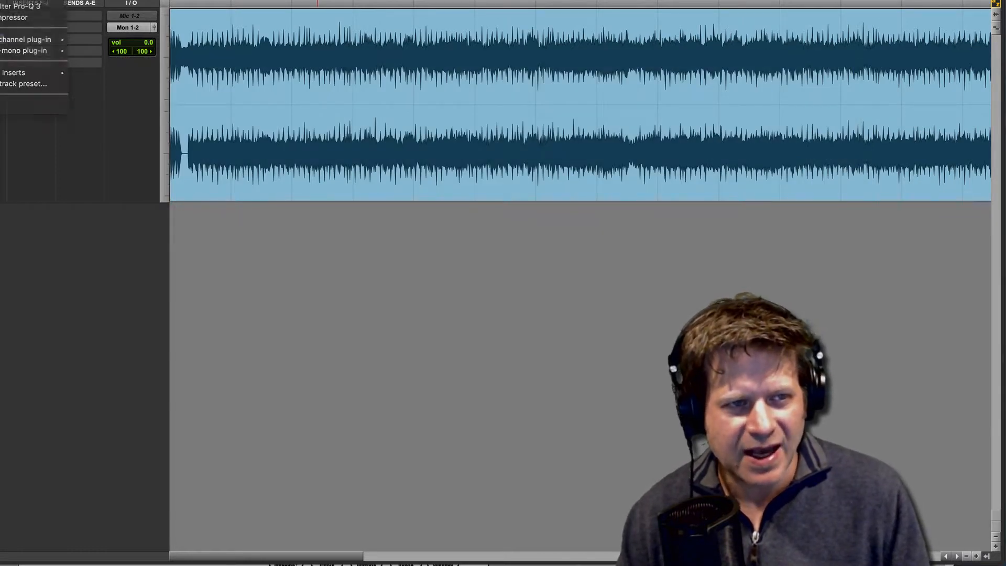
pyautogui.click(20, 18)
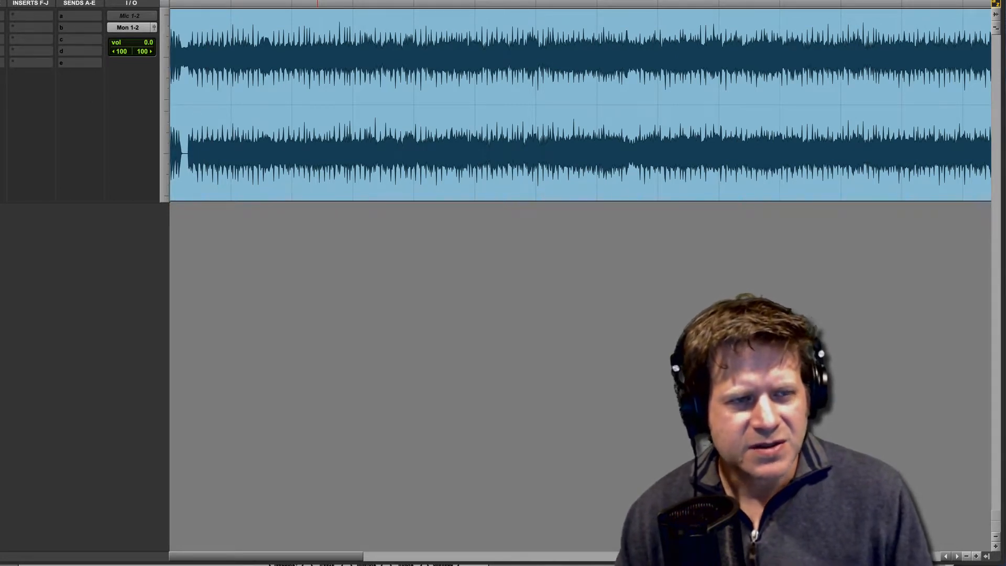
# Step: Insert the iZotope Ozone 8 (stereo) plug-in in the track's insert slot b and reposition its window
pyautogui.click(2, 27)
pyautogui.moveTo(1, 28)
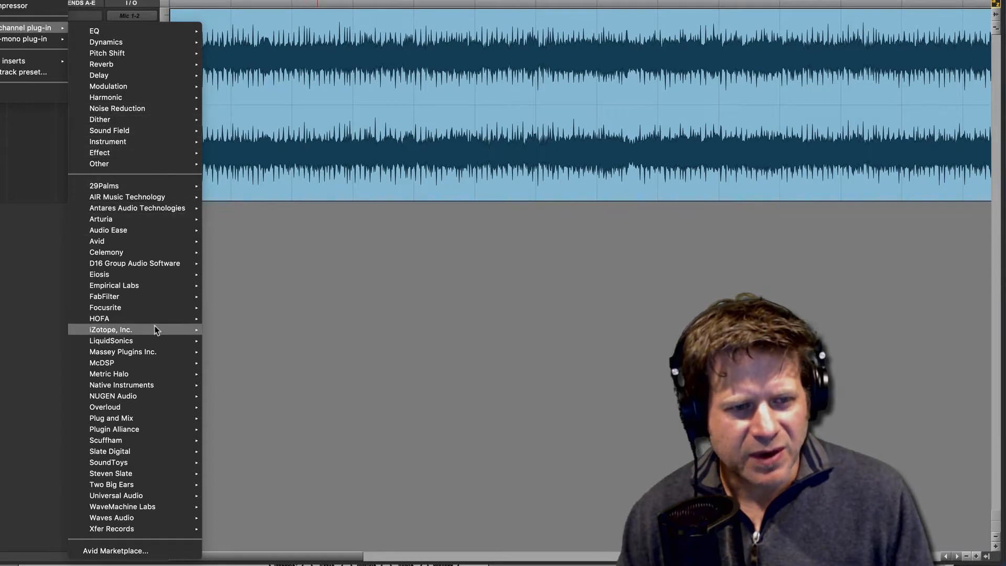
pyautogui.moveTo(156, 330)
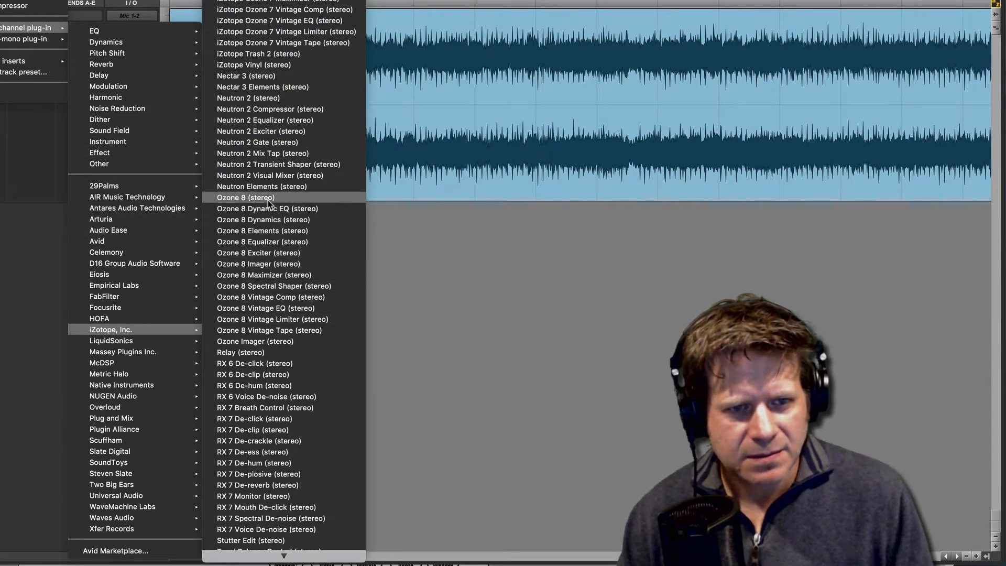
pyautogui.click(268, 199)
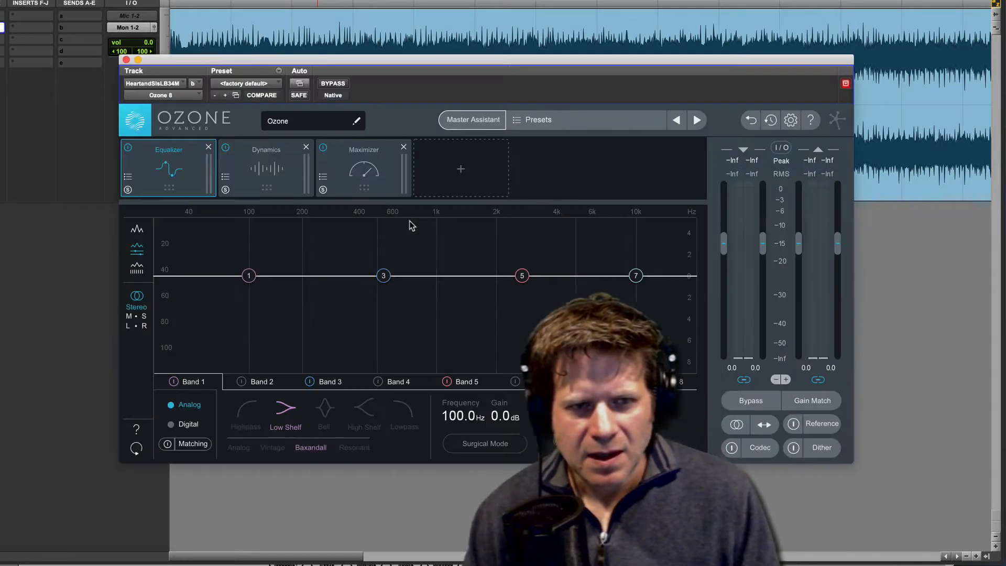
pyautogui.moveTo(398, 61); pyautogui.dragTo(459, 48)
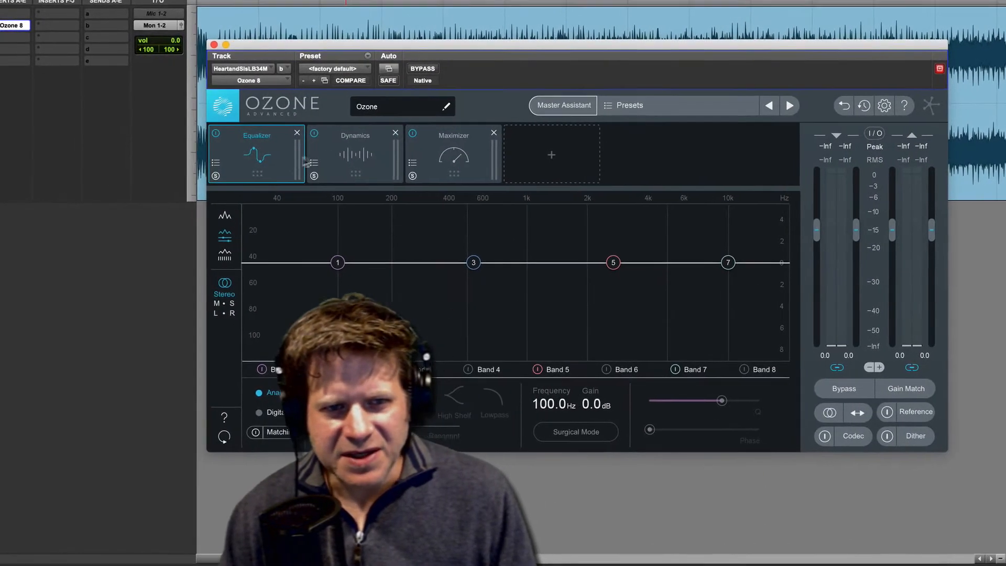
# Step: Review the settings of the default Dynamics, Maximizer and Equalizer modules in the Ozone chain
pyautogui.click(343, 156)
pyautogui.click(465, 154)
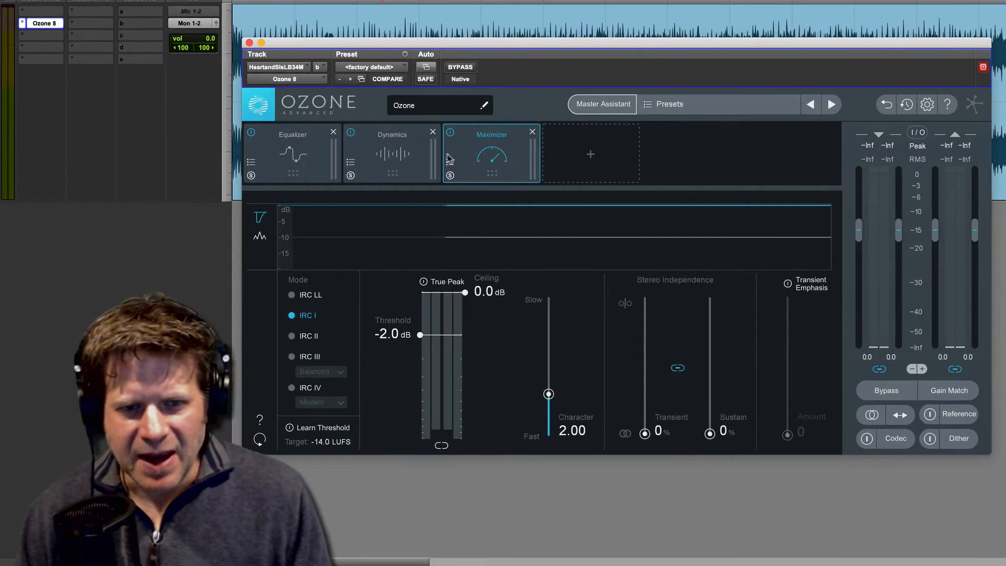
pyautogui.click(416, 154)
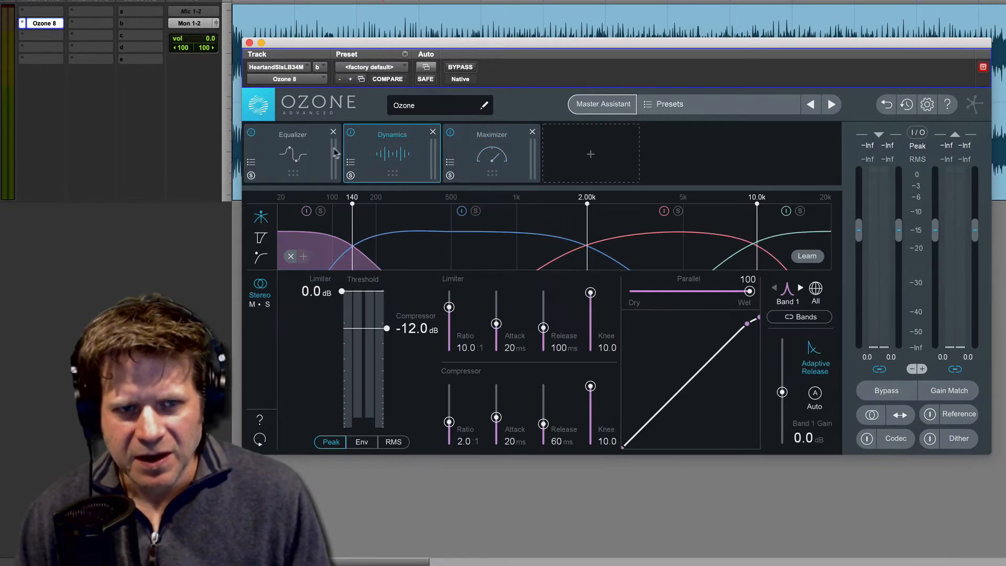
pyautogui.click(311, 152)
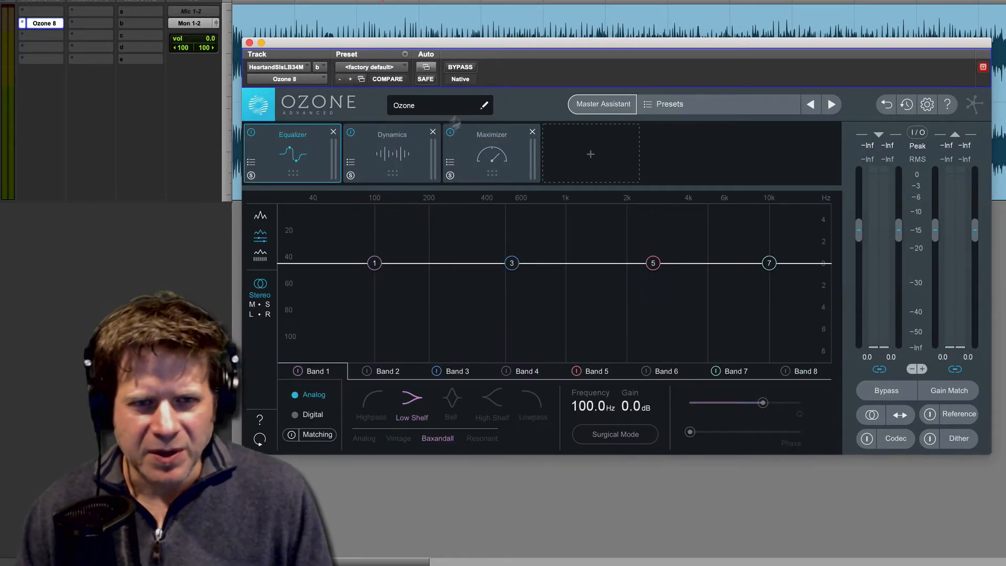
# Step: Play the song and compare its sound with Ozone active and bypassed
pyautogui.click(386, 20)
pyautogui.press('space')
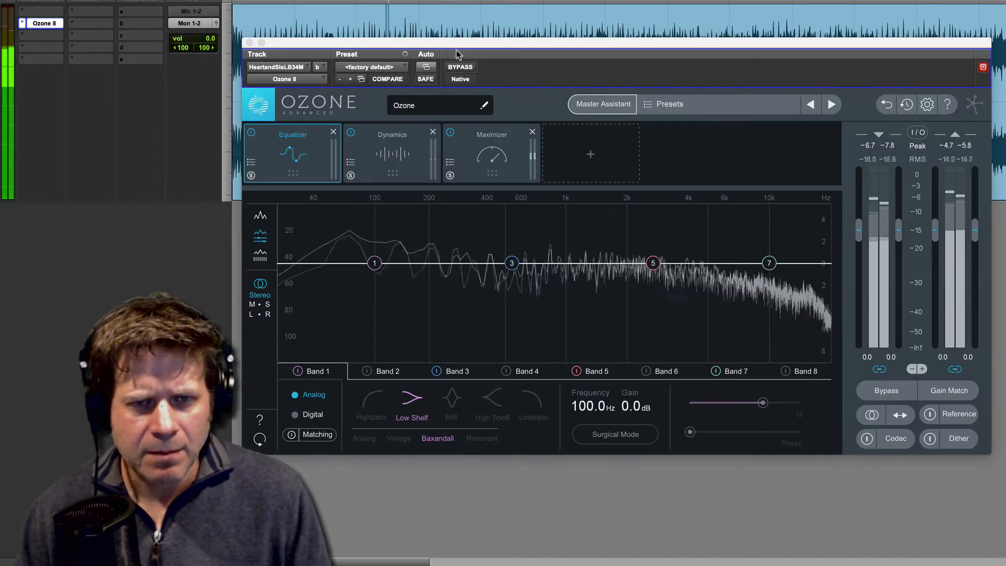
pyautogui.click(466, 72)
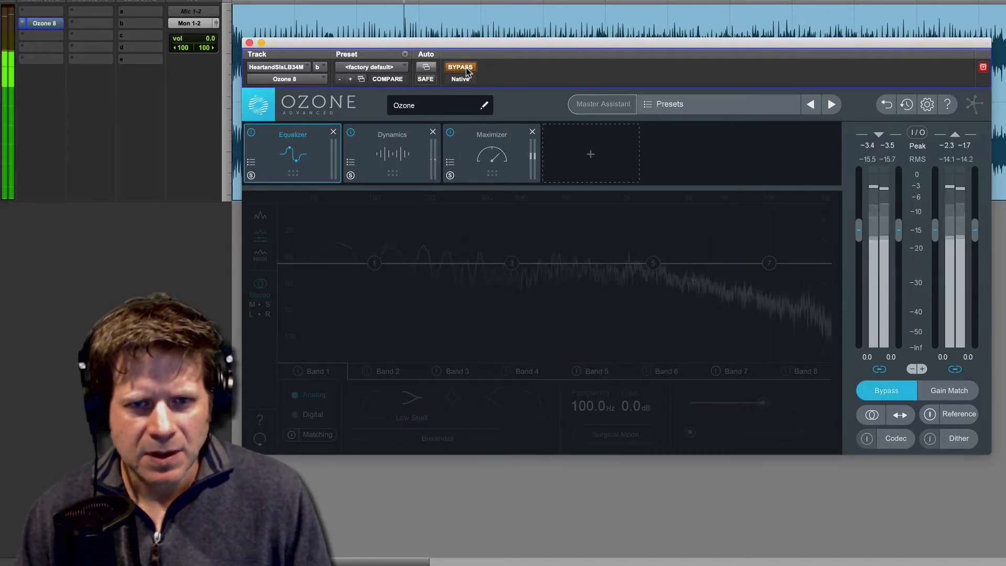
pyautogui.click(467, 71)
pyautogui.click(467, 72)
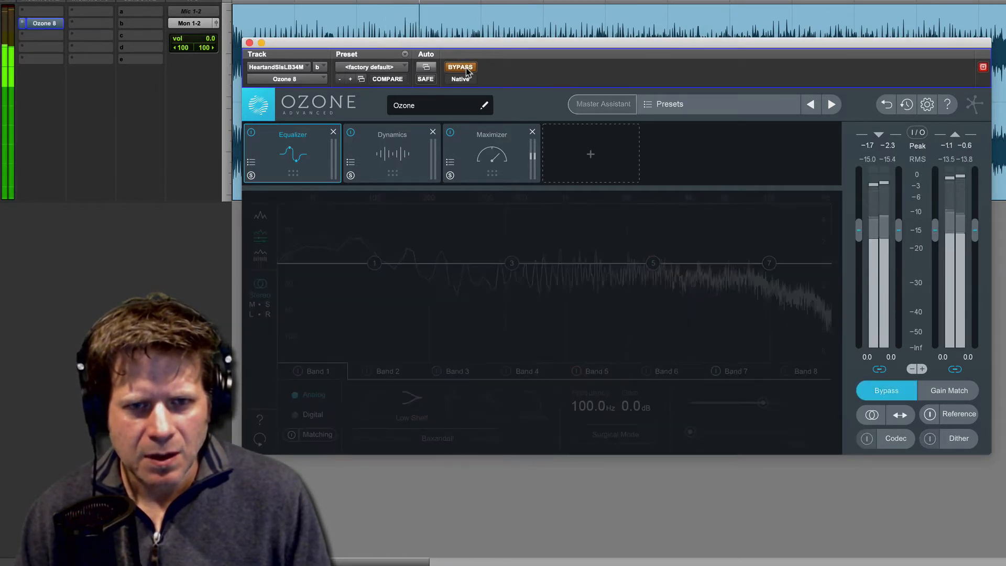
pyautogui.click(466, 72)
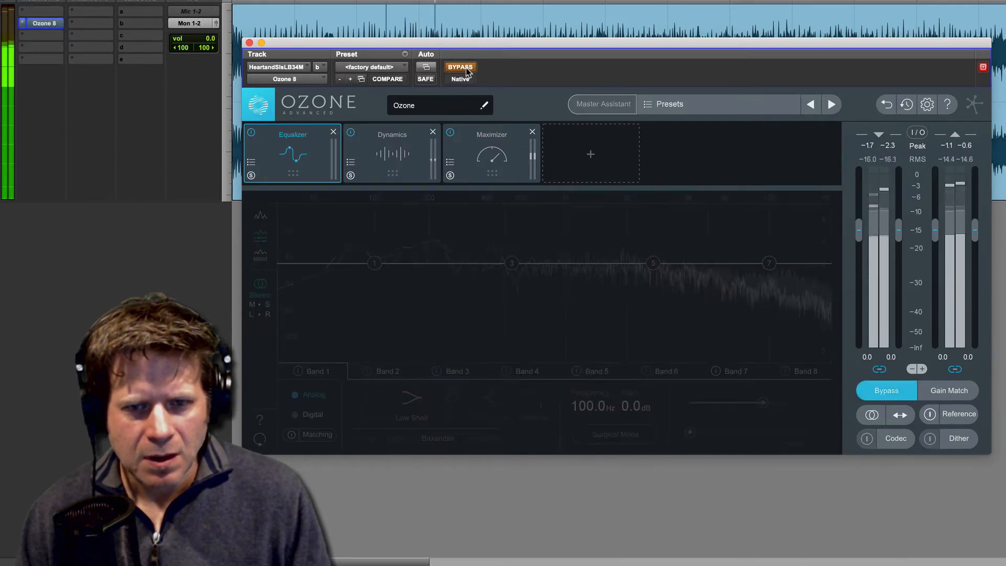
pyautogui.press('space')
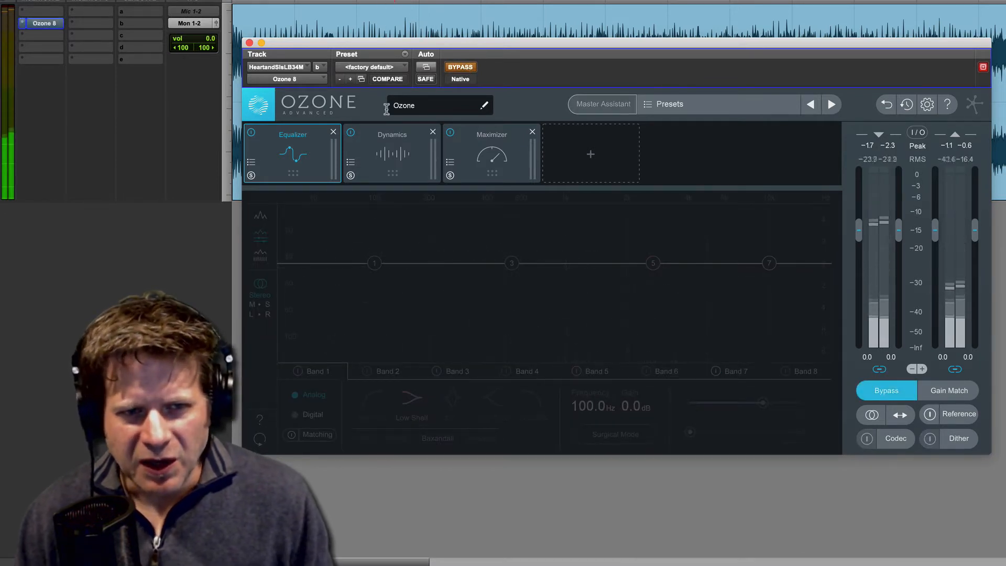
# Step: Remove the default Equalizer, Dynamics and Maximizer modules from the signal chain
pyautogui.click(335, 132)
pyautogui.click(335, 132)
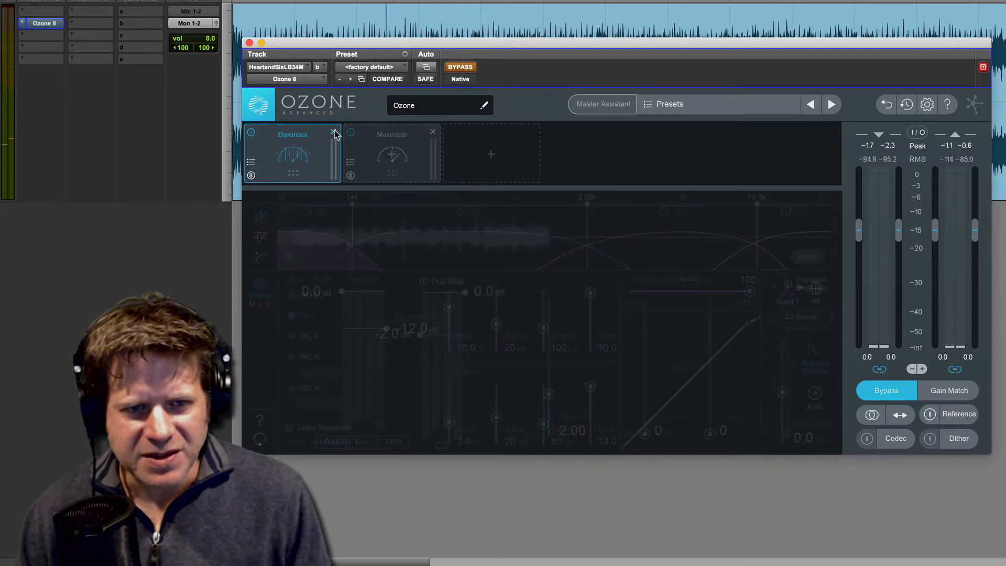
pyautogui.click(335, 132)
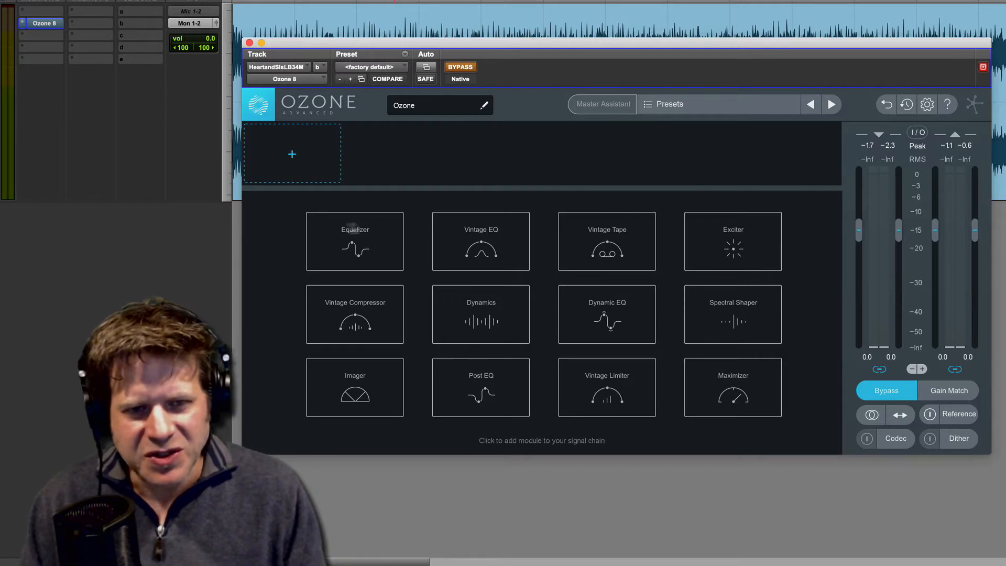
# Step: Add an Equalizer module to the empty chain, with the plug-in out of bypass and the EQ in Analog mode
pyautogui.click(369, 244)
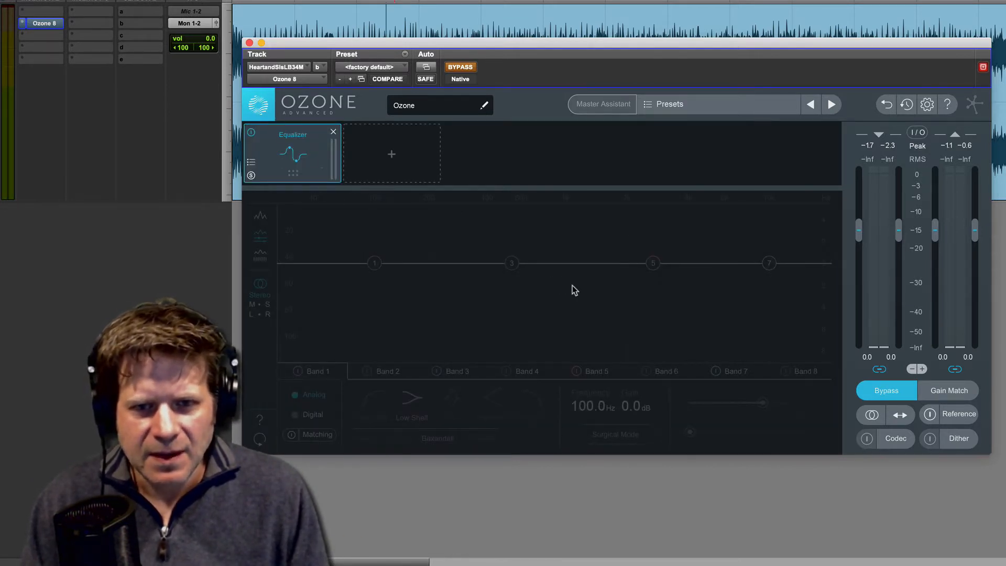
pyautogui.click(465, 71)
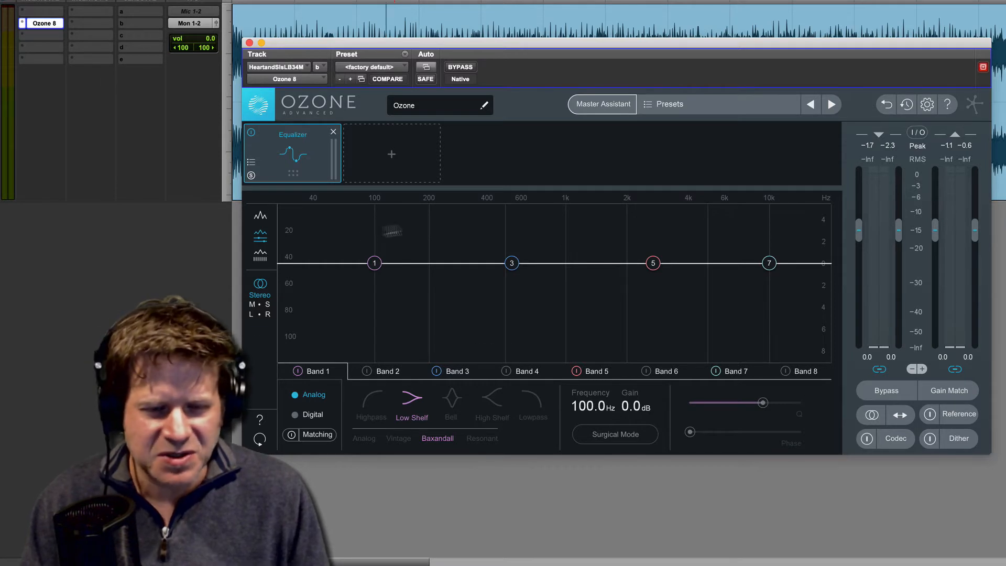
pyautogui.click(295, 414)
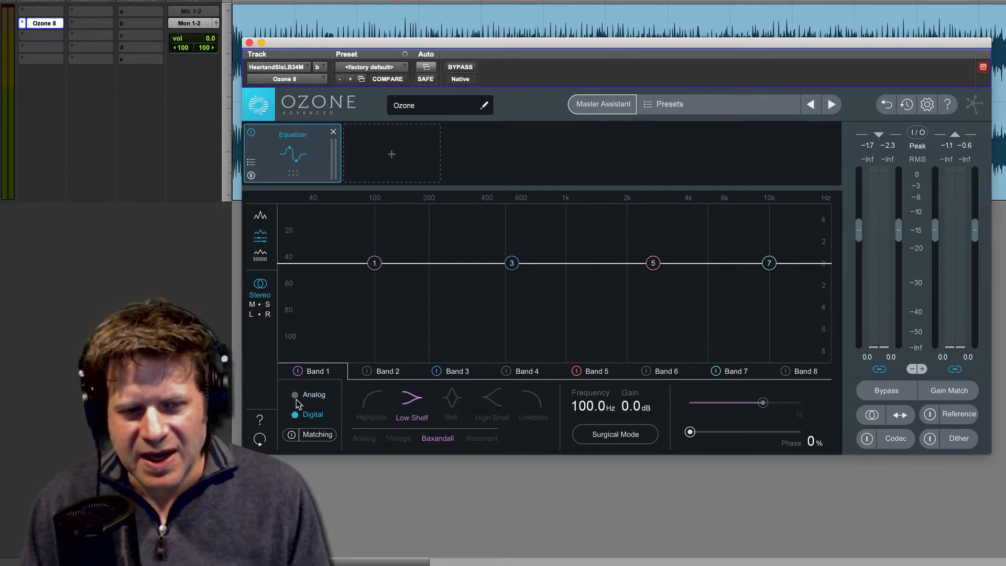
pyautogui.click(295, 395)
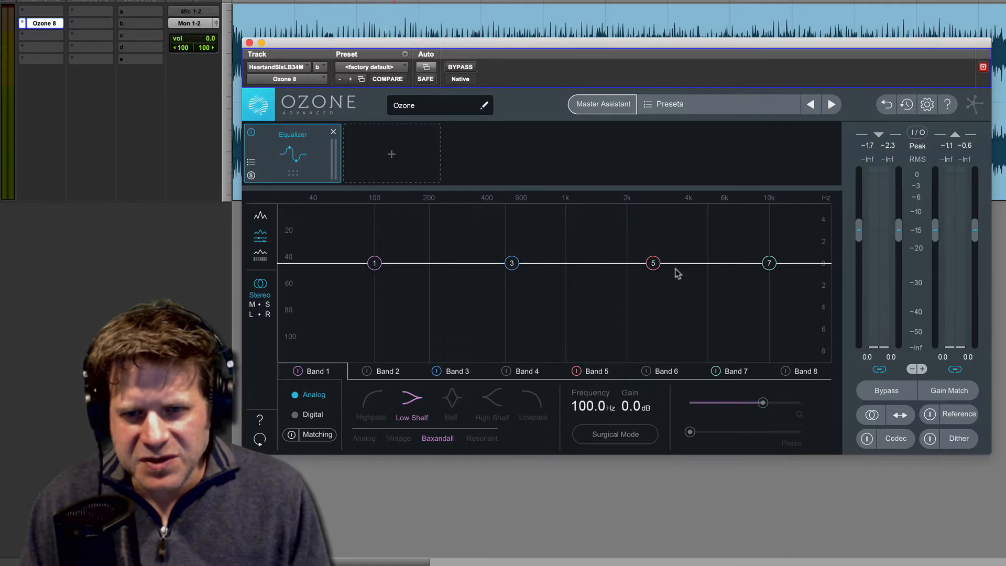
# Step: Move EQ band 5 to about 3.78 kHz and, during playback, boost the band 7 high shelf about 1.8 dB at 7.79 kHz
pyautogui.moveTo(654, 265); pyautogui.dragTo(685, 268)
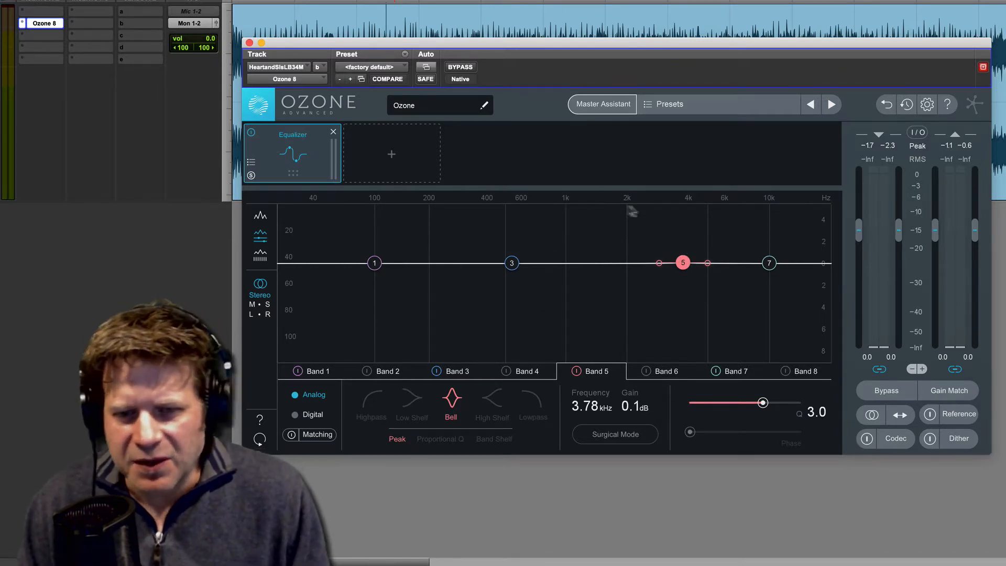
pyautogui.press('space')
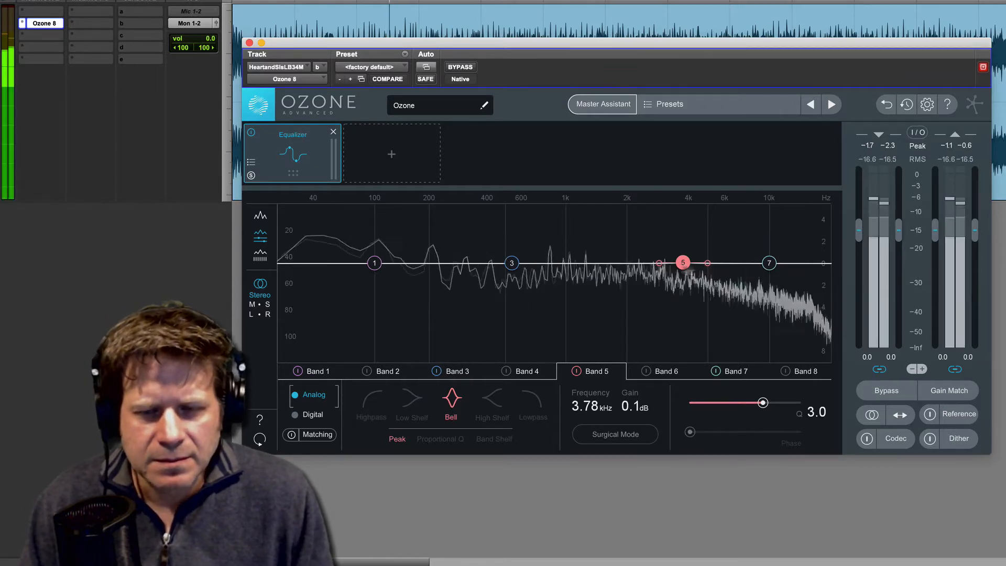
pyautogui.click(512, 263)
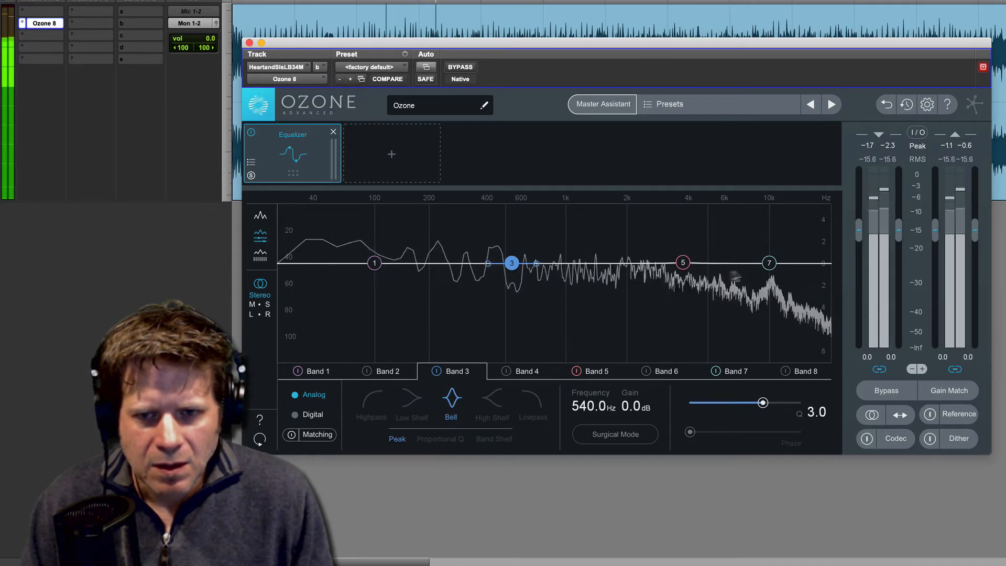
pyautogui.moveTo(770, 262); pyautogui.dragTo(750, 246)
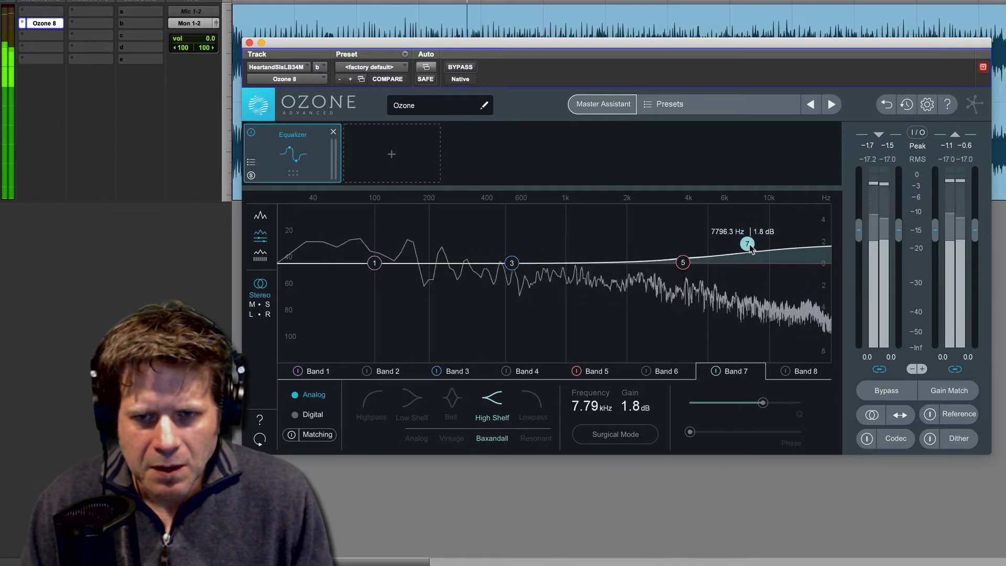
# Step: Shift EQ band 3 slightly lower in frequency and make band 1 a bell boosting 1.5 dB at 92 Hz with Q 0.9
pyautogui.click(512, 263)
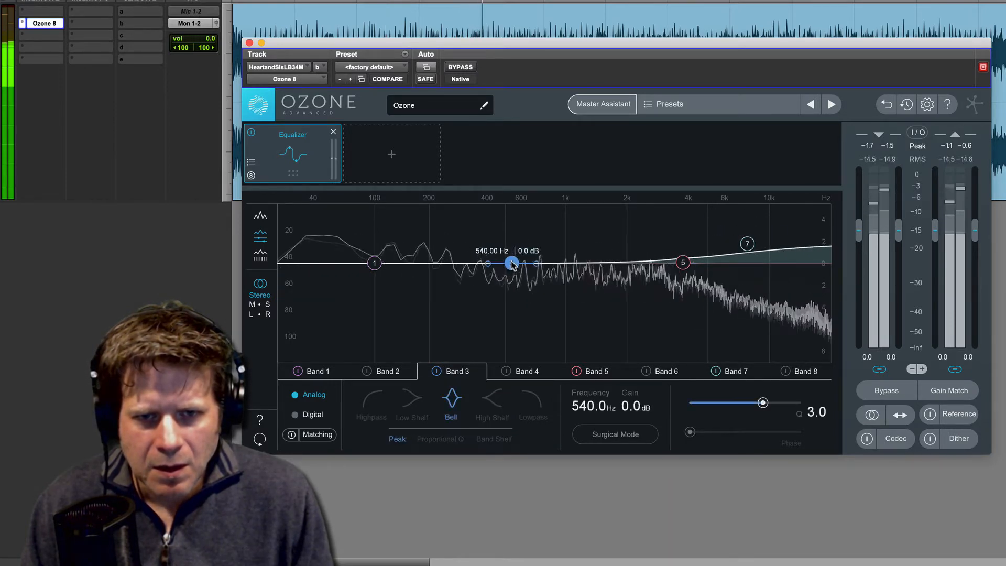
pyautogui.moveTo(512, 264); pyautogui.dragTo(507, 264)
pyautogui.moveTo(374, 263); pyautogui.dragTo(408, 242)
pyautogui.press('space')
pyautogui.click(453, 404)
pyautogui.press('space')
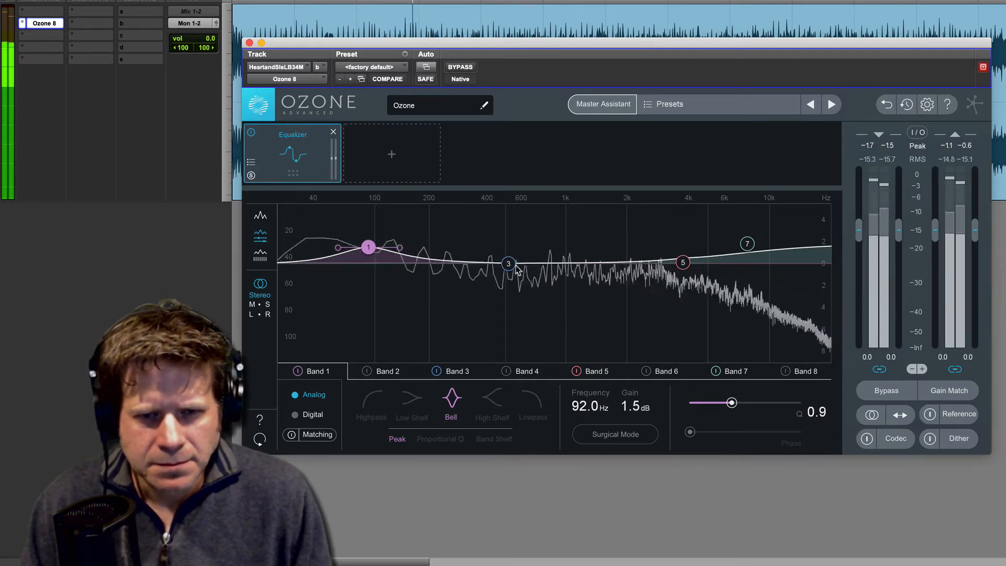
# Step: Cut EQ band 3 by 2 dB at 373.5 Hz with Q 1.6, and compare the Equalizer bypassed and active during playback
pyautogui.moveTo(510, 265); pyautogui.dragTo(483, 286)
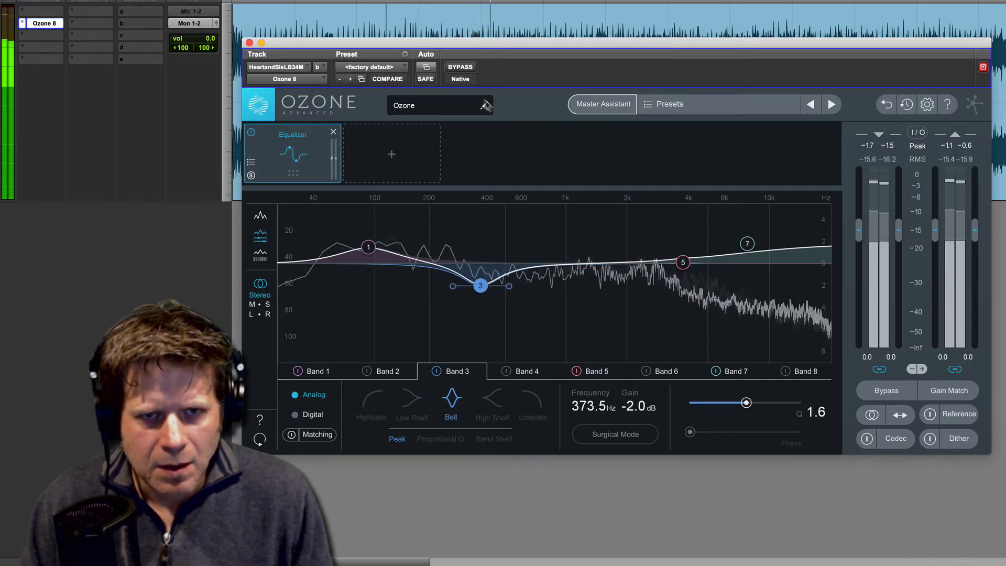
pyautogui.press('space')
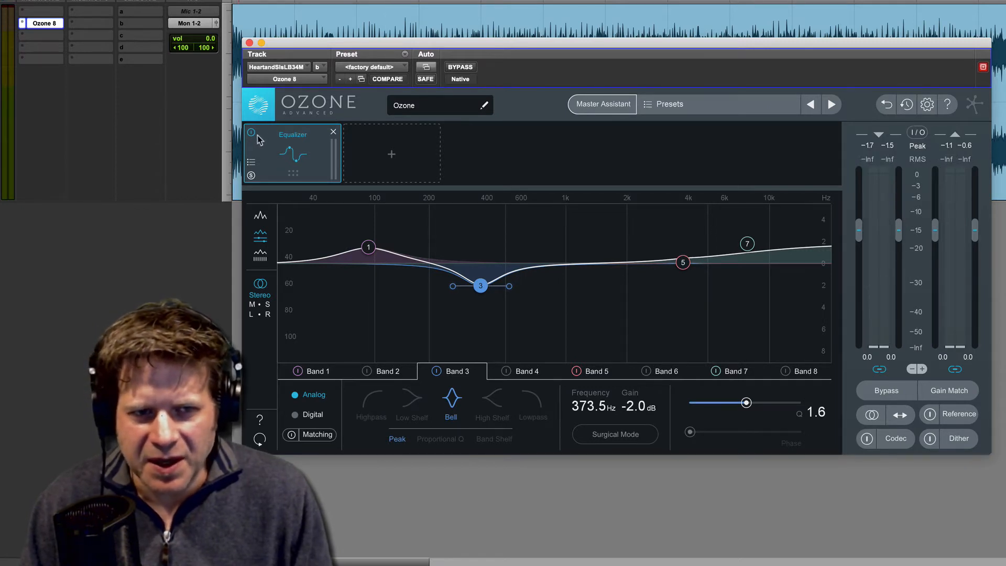
pyautogui.press('space')
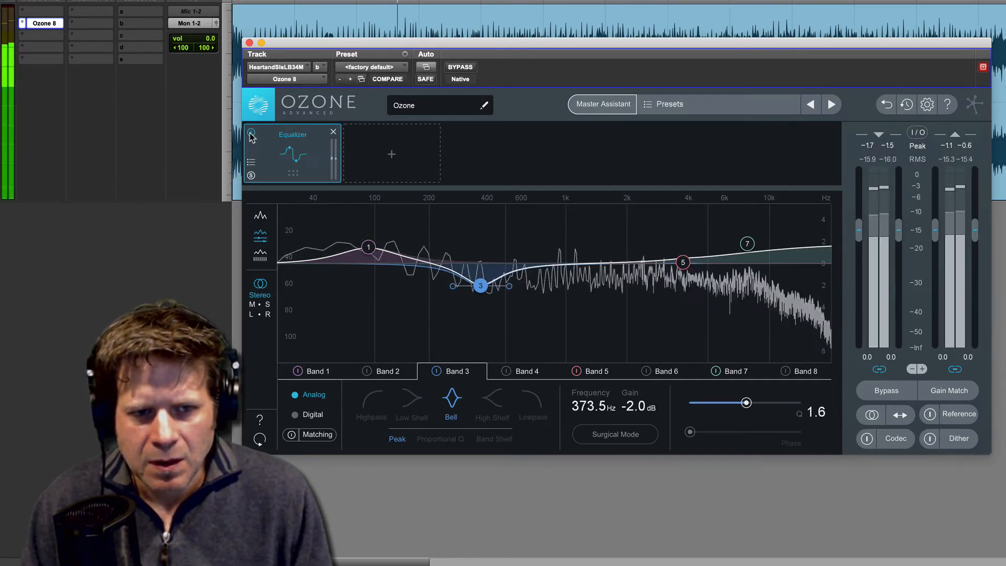
pyautogui.click(251, 134)
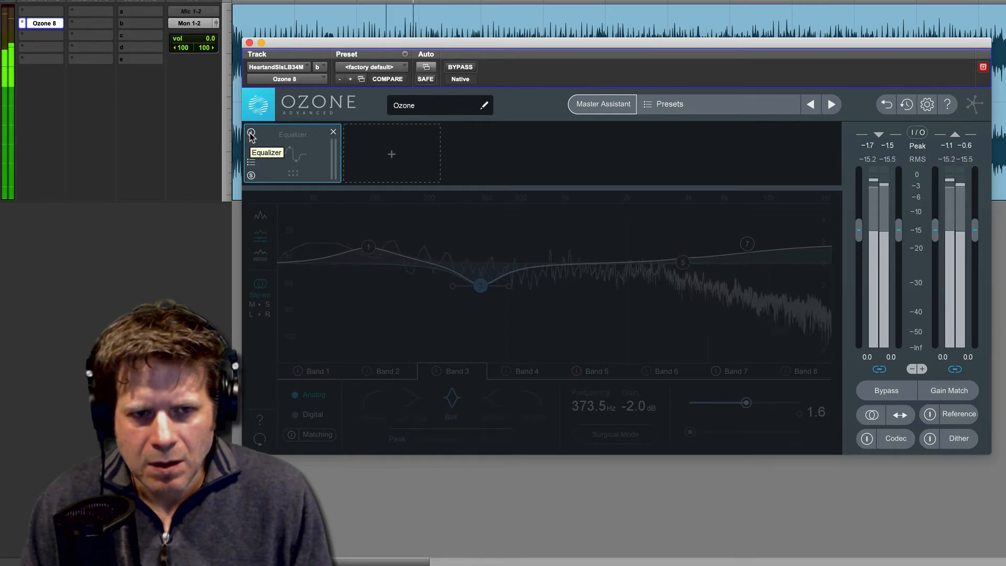
pyautogui.click(252, 134)
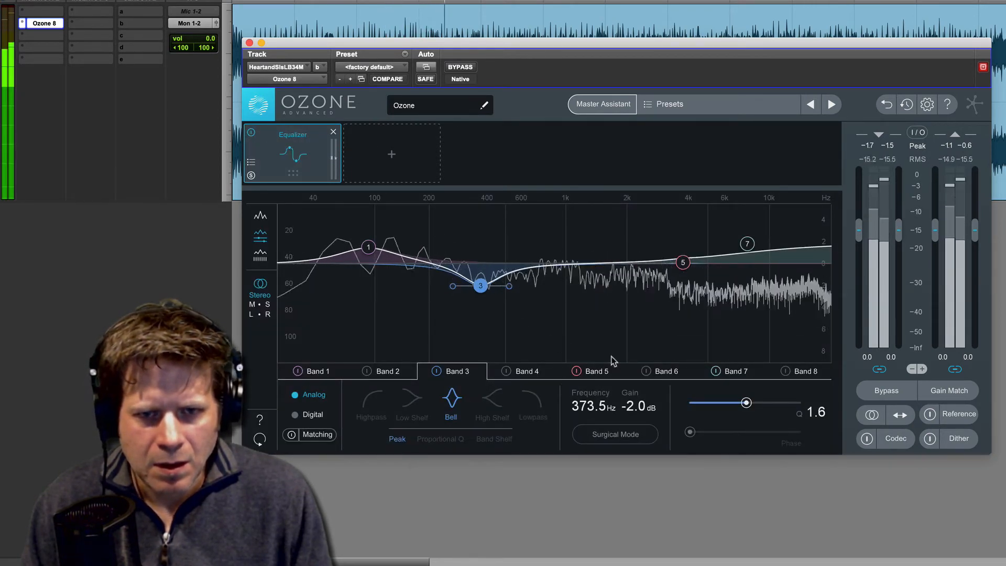
pyautogui.press('space')
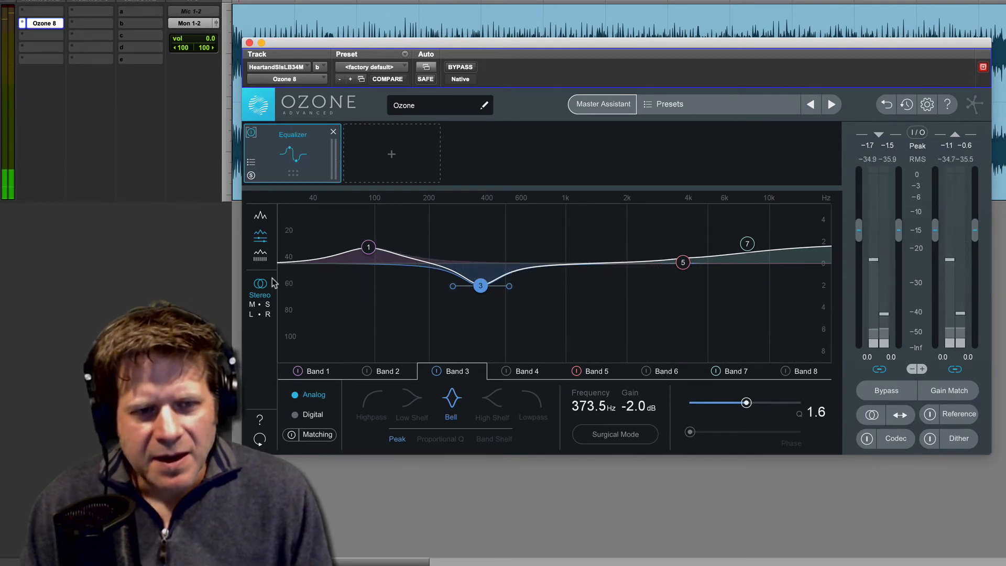
# Step: Look through the Equalizer's Mid/Side and Left/Right channel modes, and return it to Stereo
pyautogui.click(263, 304)
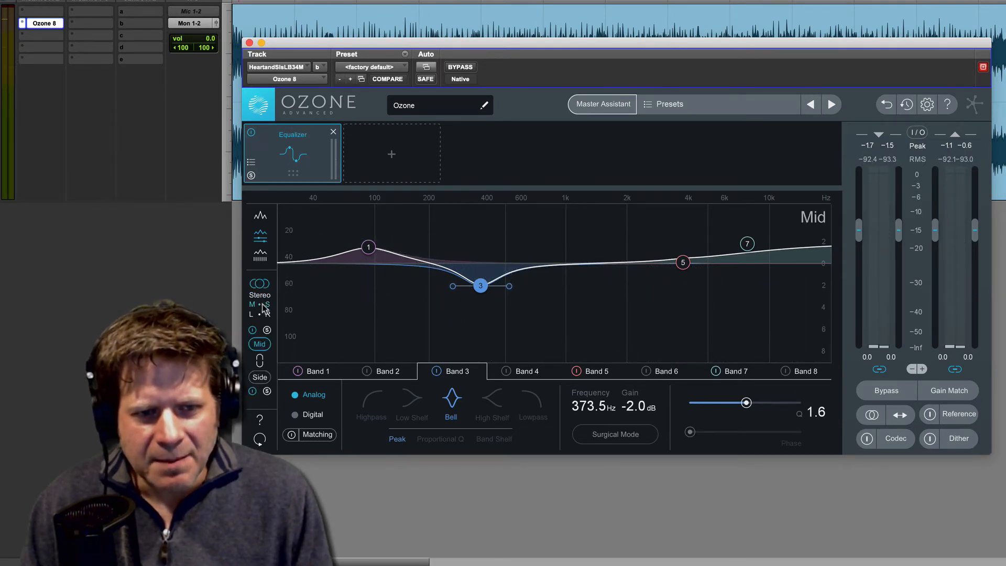
pyautogui.click(260, 377)
pyautogui.click(260, 345)
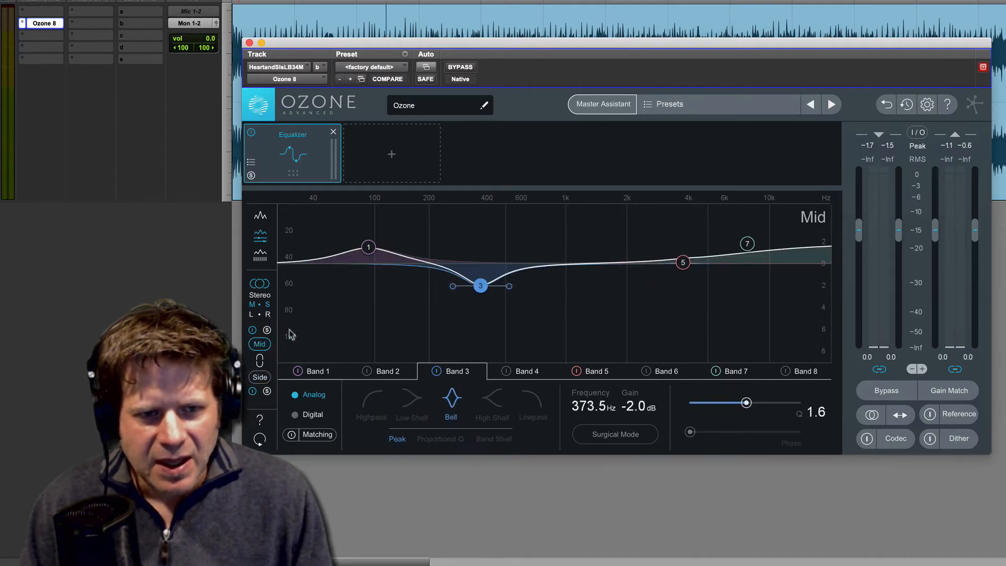
pyautogui.click(263, 315)
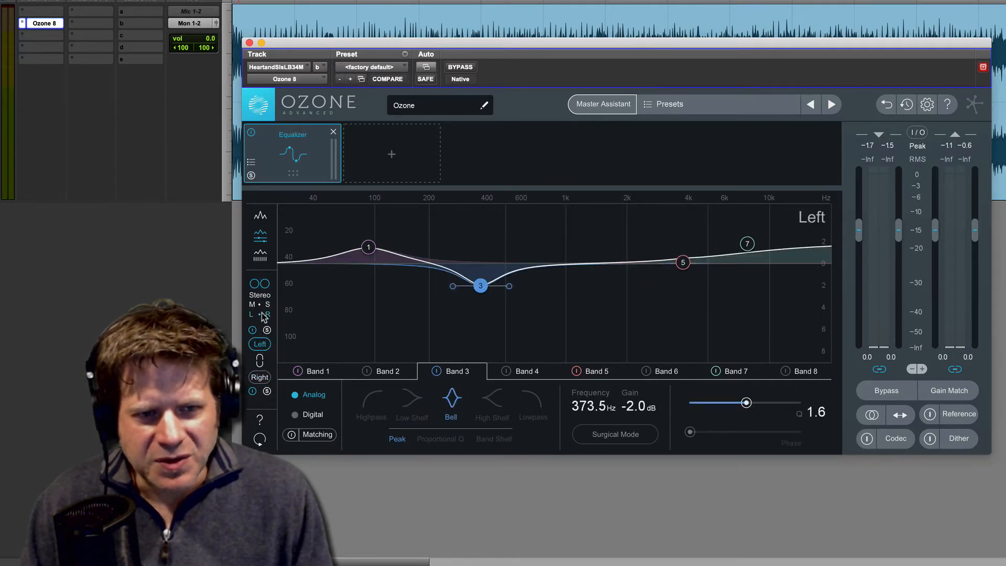
pyautogui.click(265, 379)
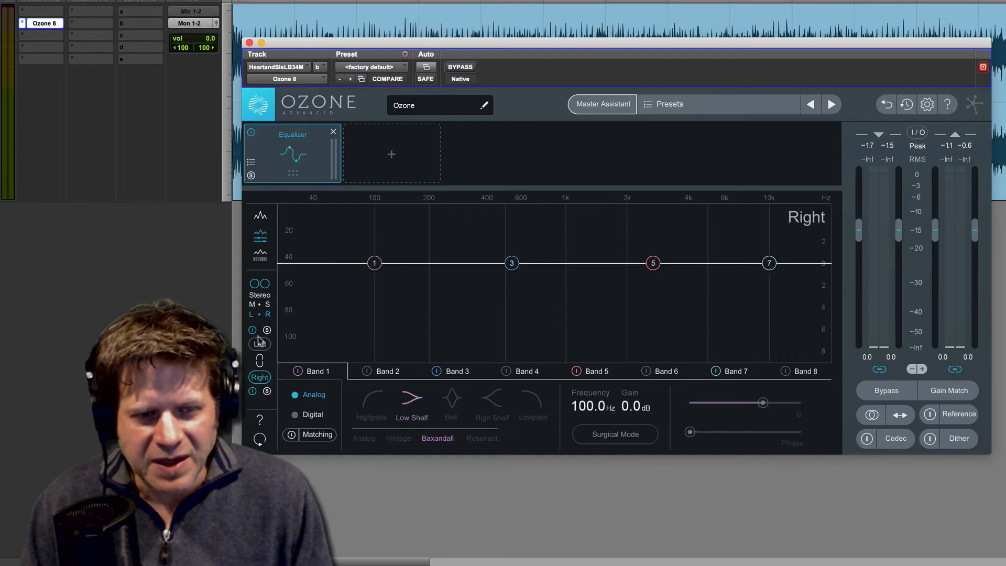
pyautogui.click(265, 295)
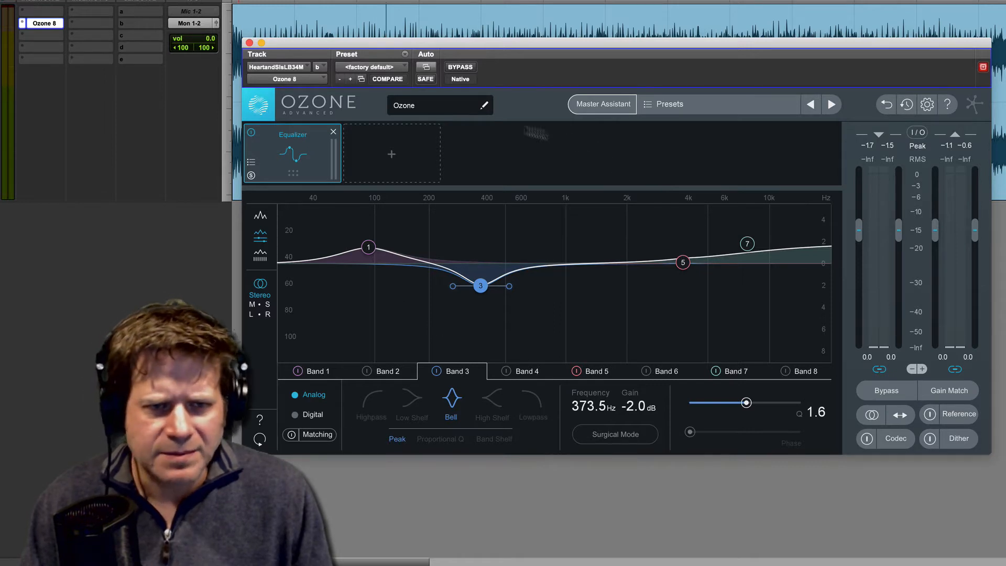
pyautogui.click(392, 156)
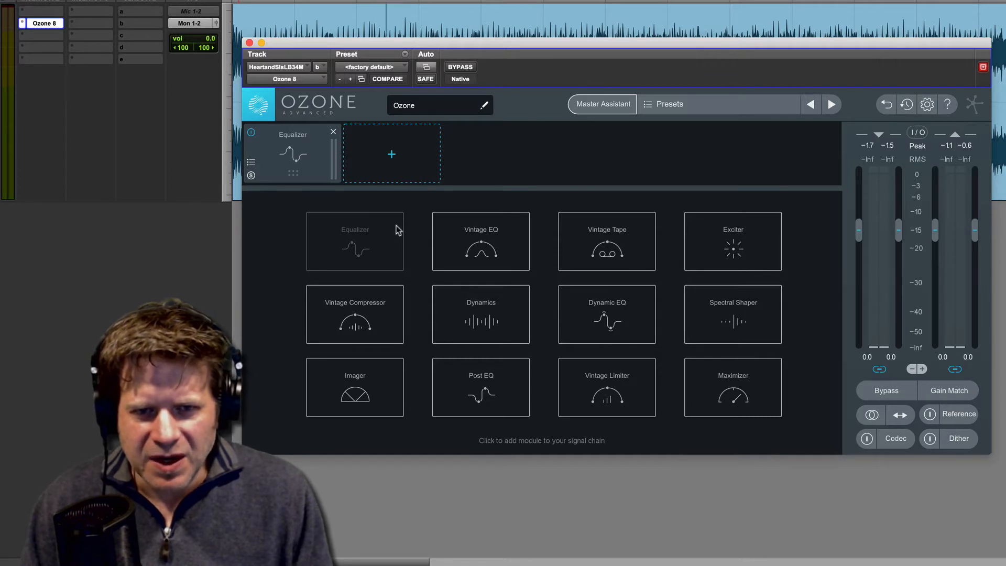
pyautogui.click(486, 321)
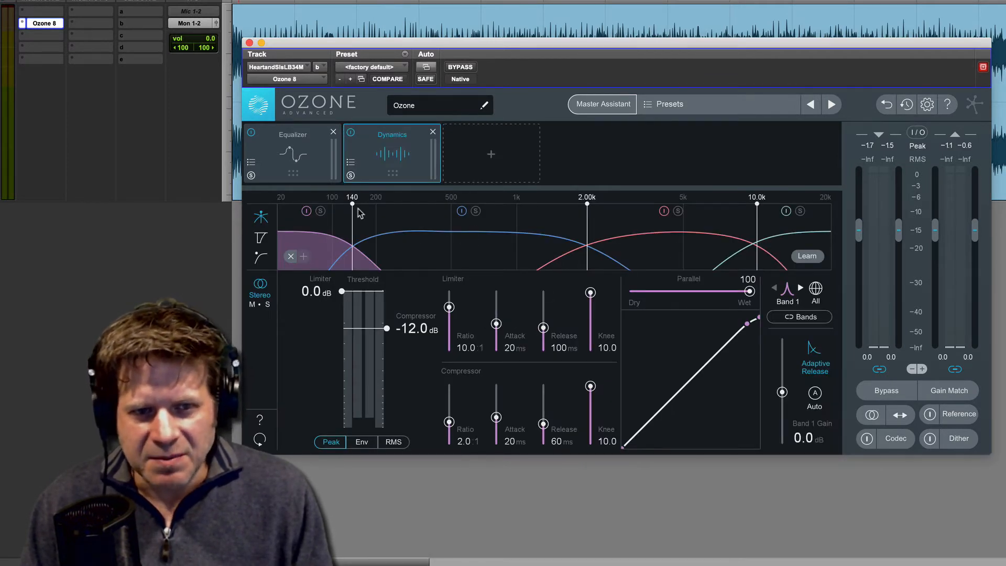
pyautogui.moveTo(354, 203); pyautogui.dragTo(382, 205)
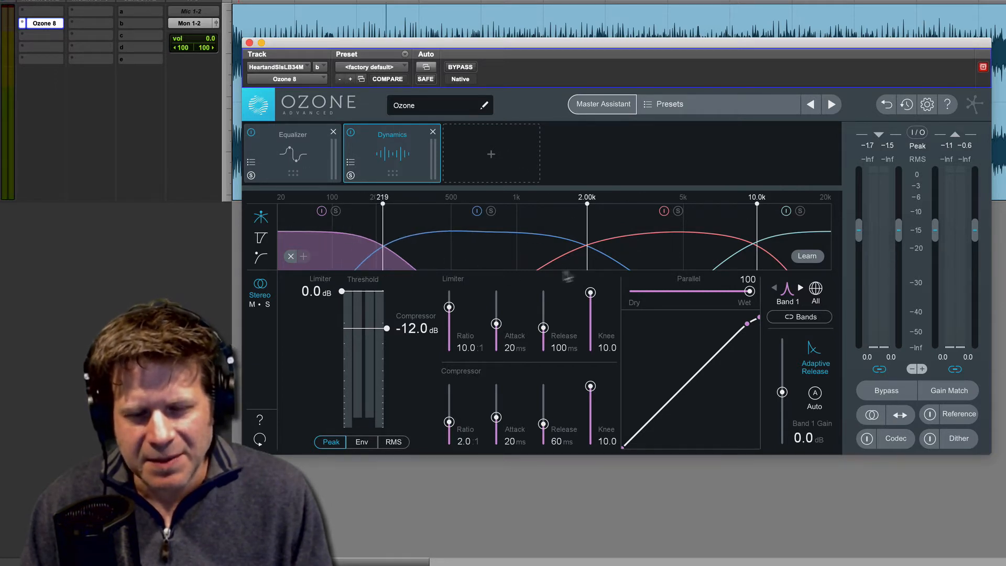
pyautogui.click(433, 131)
# Step: Add a Vintage Compressor module after the Equalizer and load its Solid State preset
pyautogui.click(404, 154)
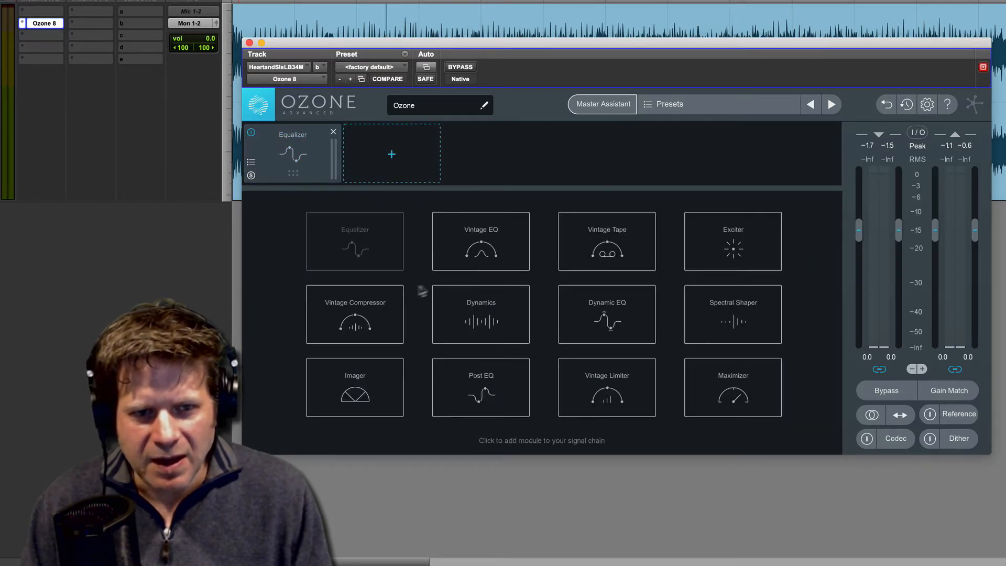
pyautogui.click(378, 314)
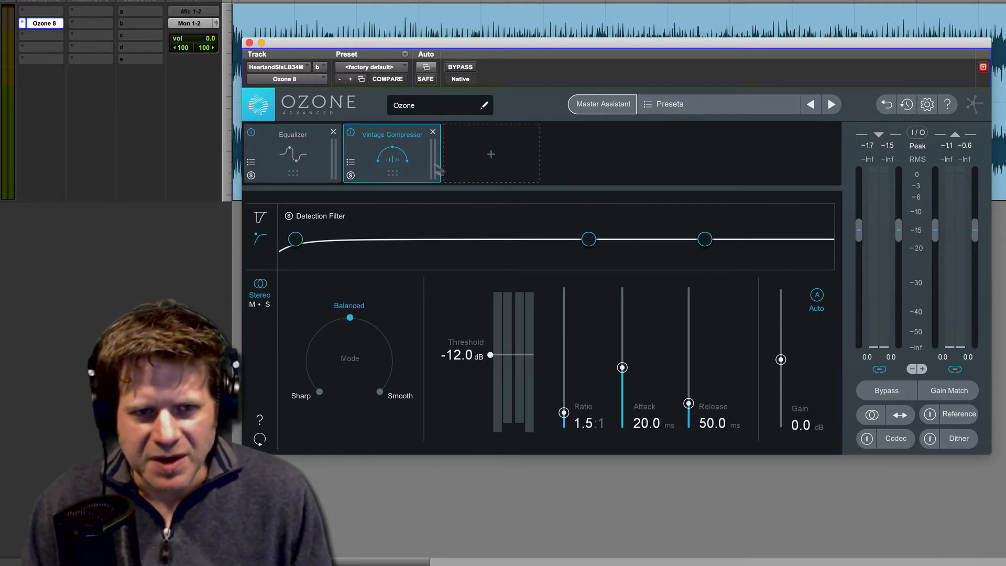
pyautogui.click(350, 164)
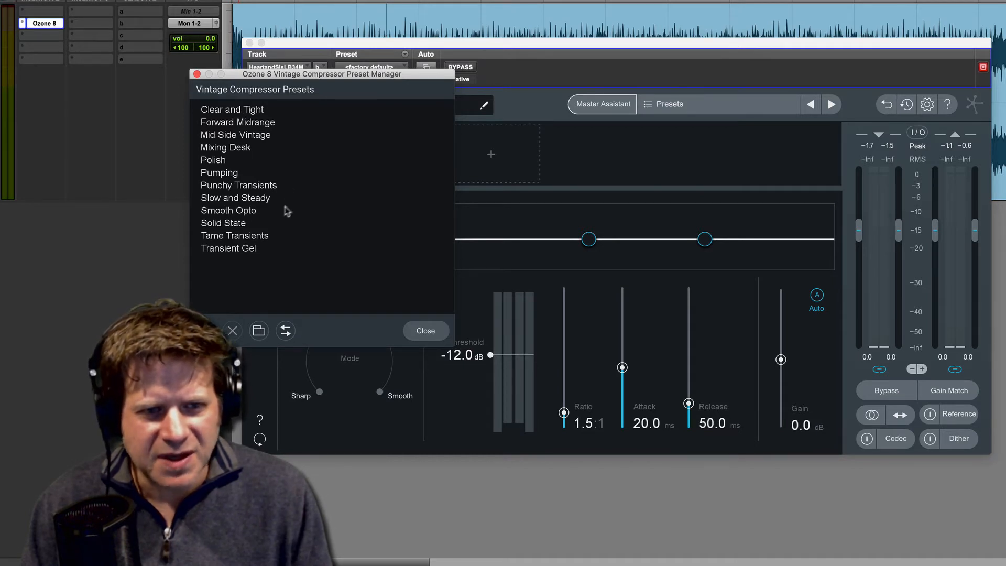
pyautogui.click(246, 227)
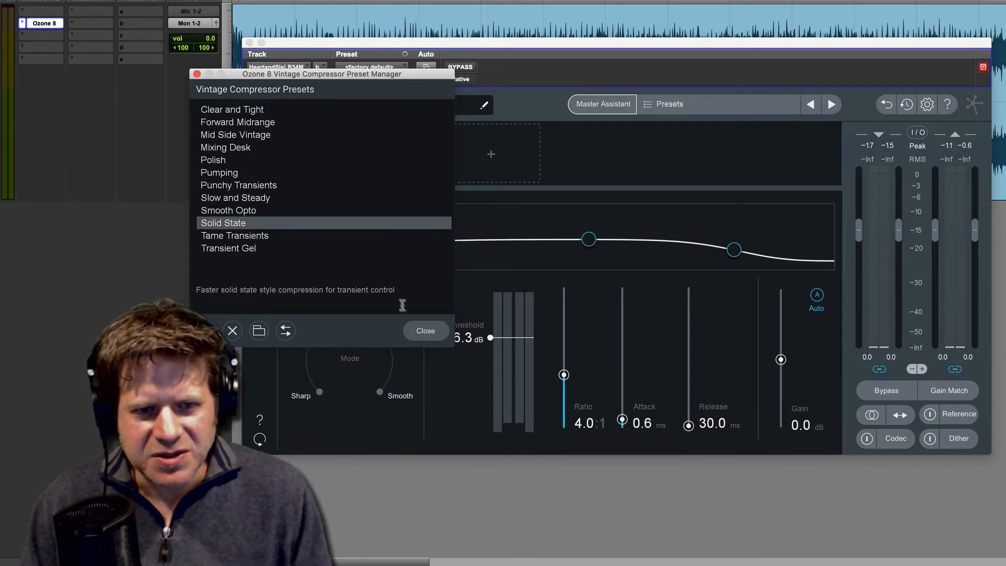
pyautogui.click(426, 331)
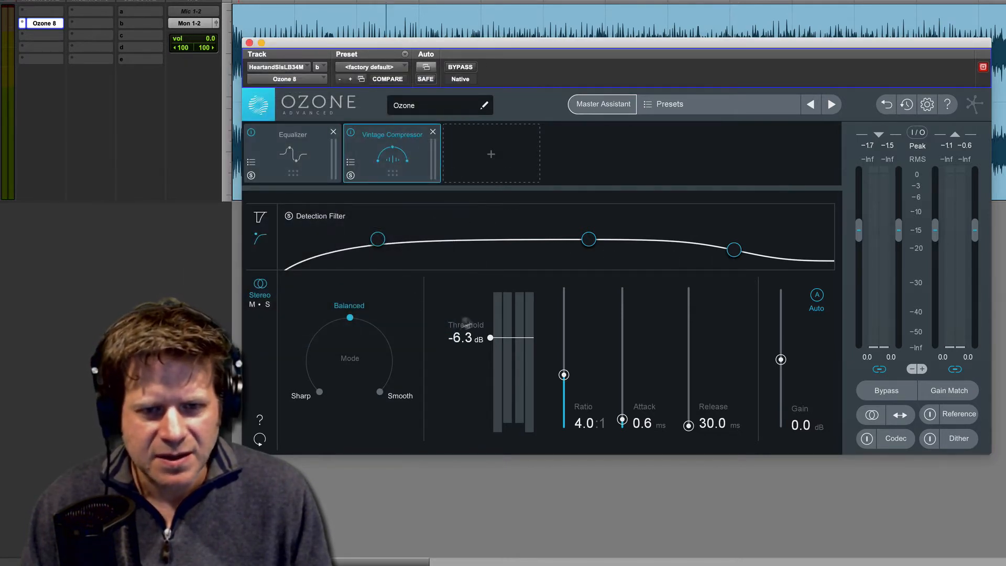
# Step: Set the Vintage Compressor's threshold to -12.3 dB during playback and, with auto gain off, its gain to 2.6 dB
pyautogui.press('space')
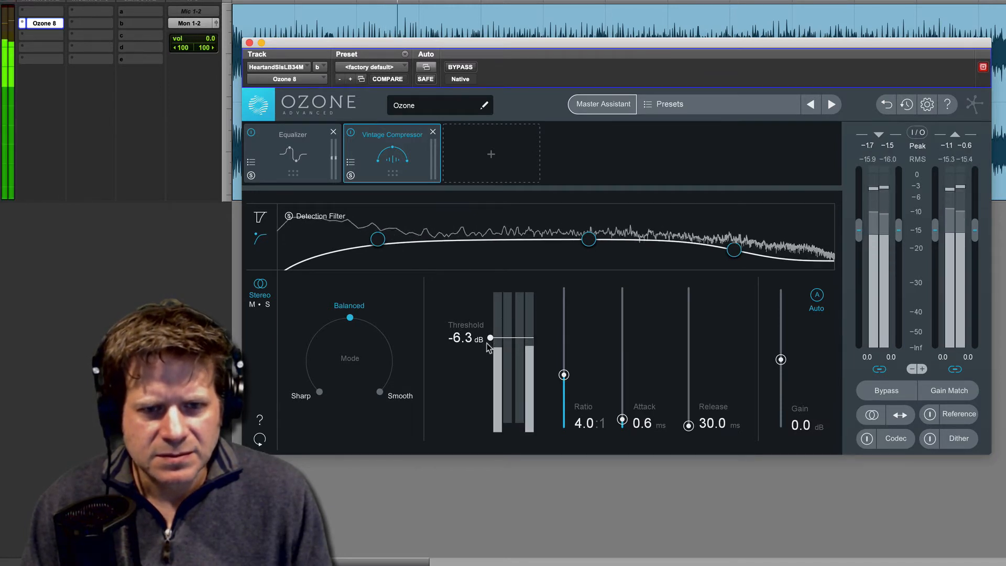
pyautogui.moveTo(493, 339); pyautogui.dragTo(495, 358)
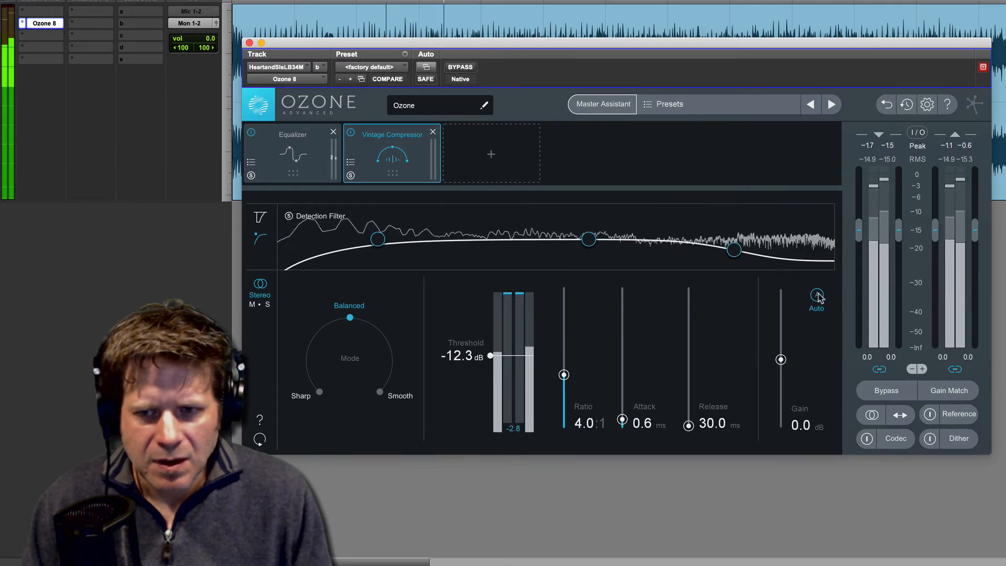
pyautogui.press('space')
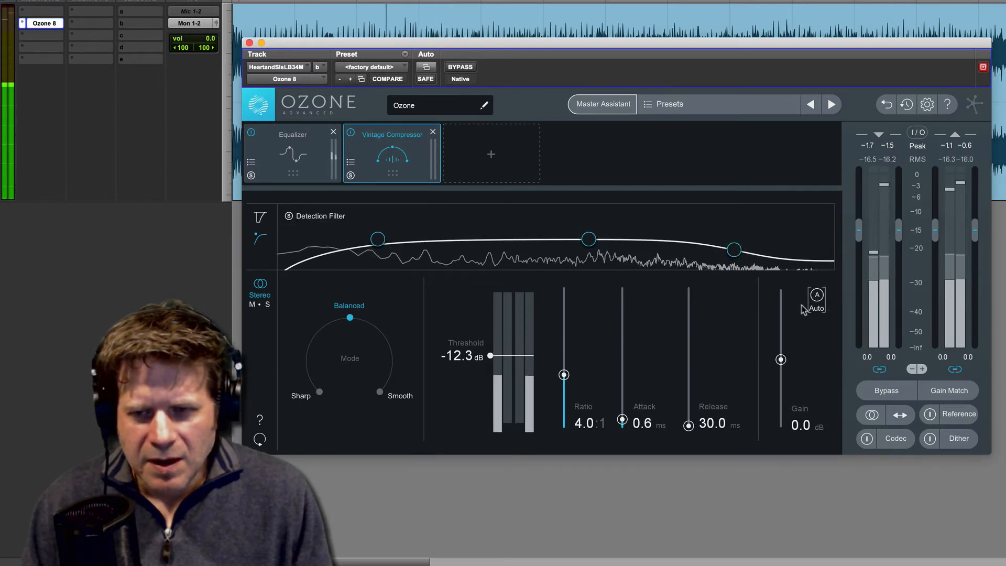
pyautogui.moveTo(780, 359); pyautogui.dragTo(780, 353)
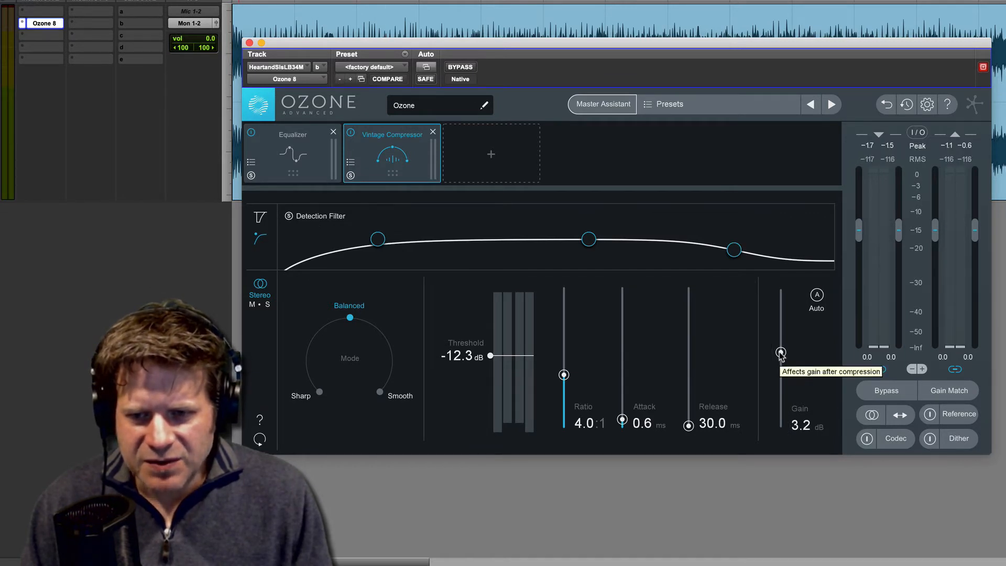
# Step: Compare the song with the Vintage Compressor bypassed and active during playback, leaving the module active
pyautogui.press('space')
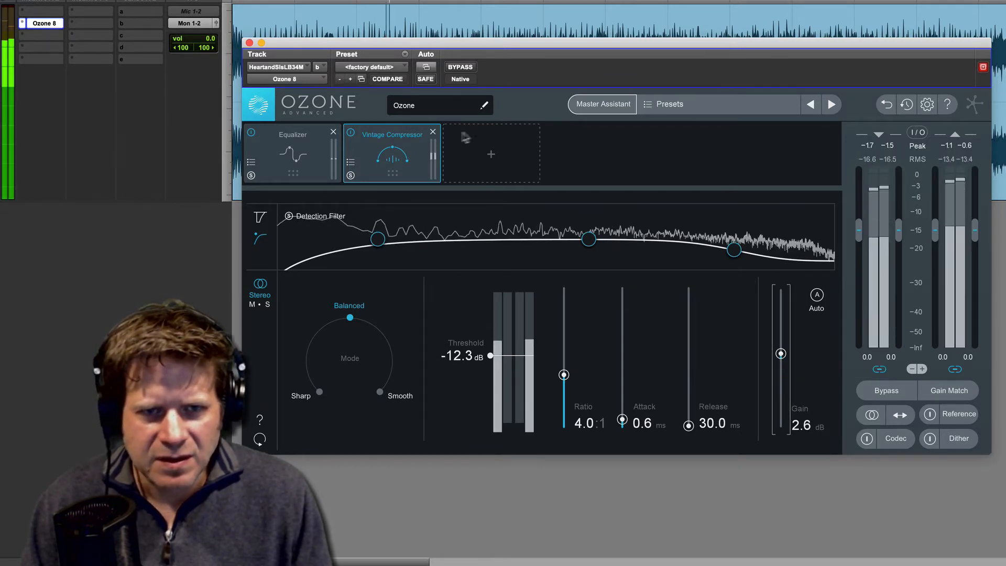
pyautogui.click(351, 134)
pyautogui.click(350, 133)
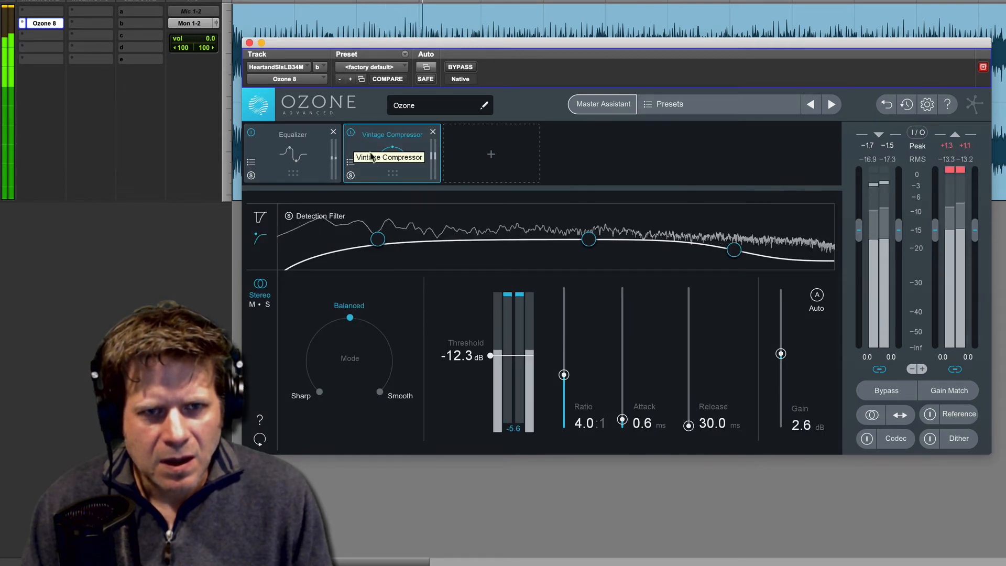
pyautogui.click(351, 133)
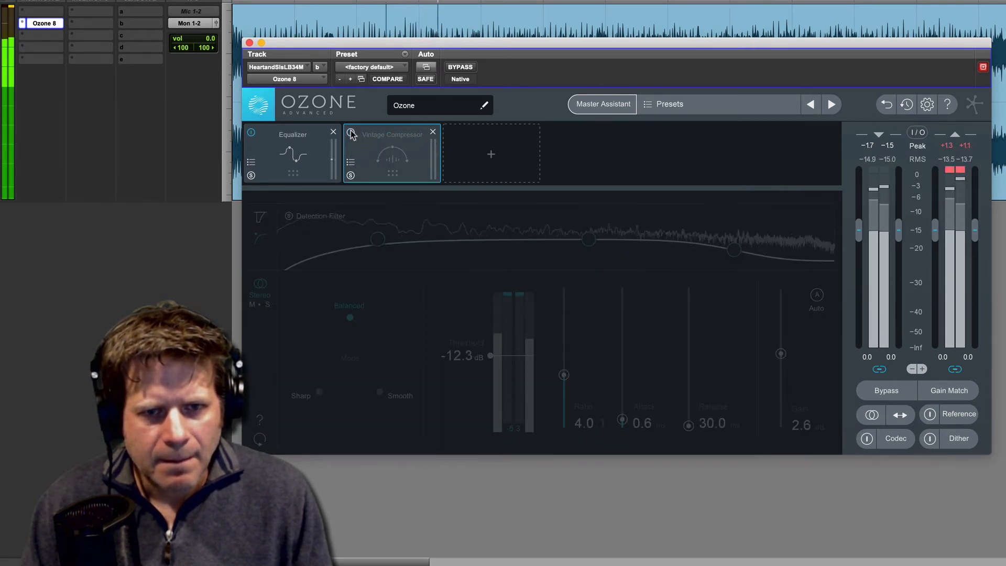
pyautogui.click(351, 134)
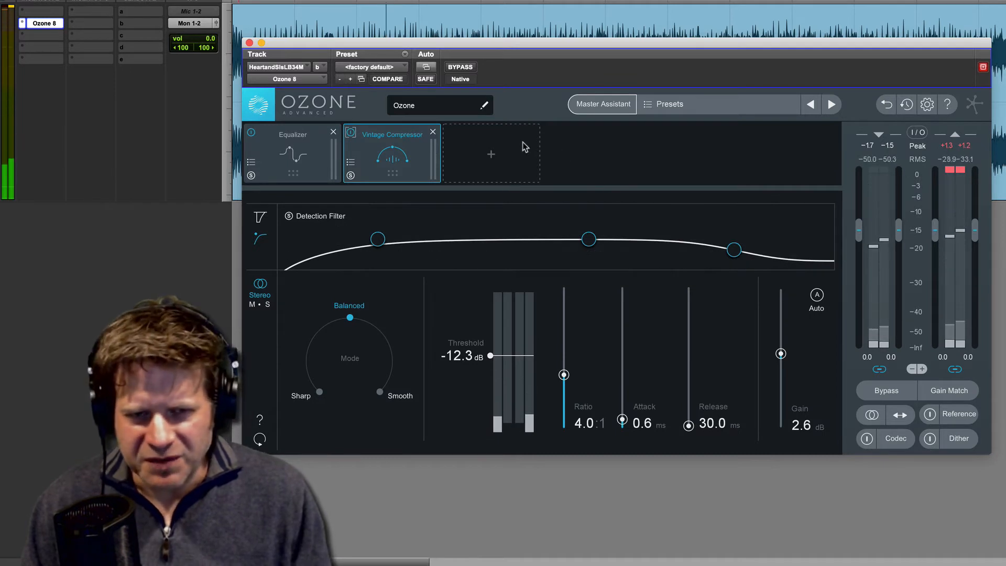
# Step: Add a Dynamics module after the Vintage Compressor and, with band 1 soloed, lower its compressor threshold to -20.4 dB
pyautogui.moveTo(494, 159)
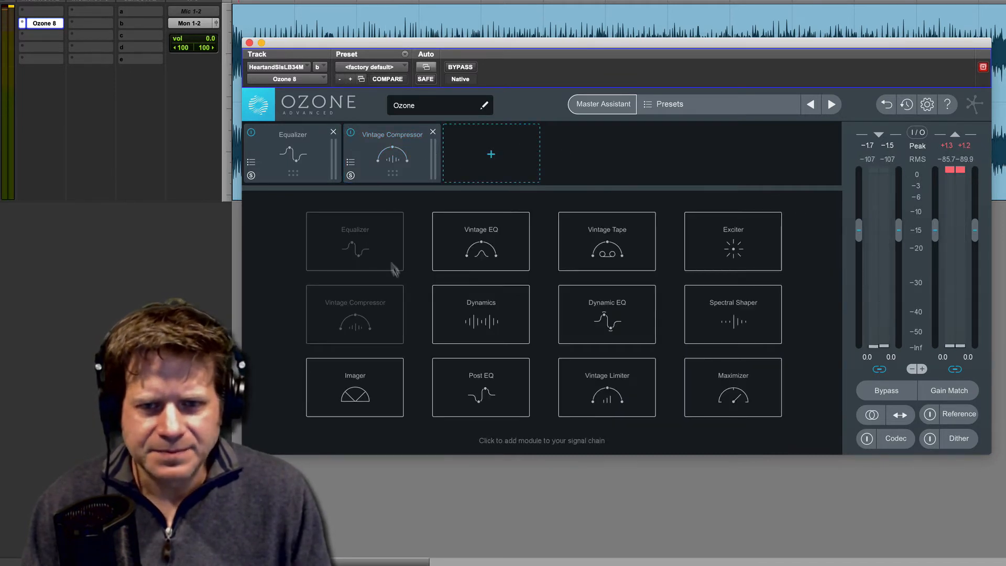
pyautogui.click(495, 314)
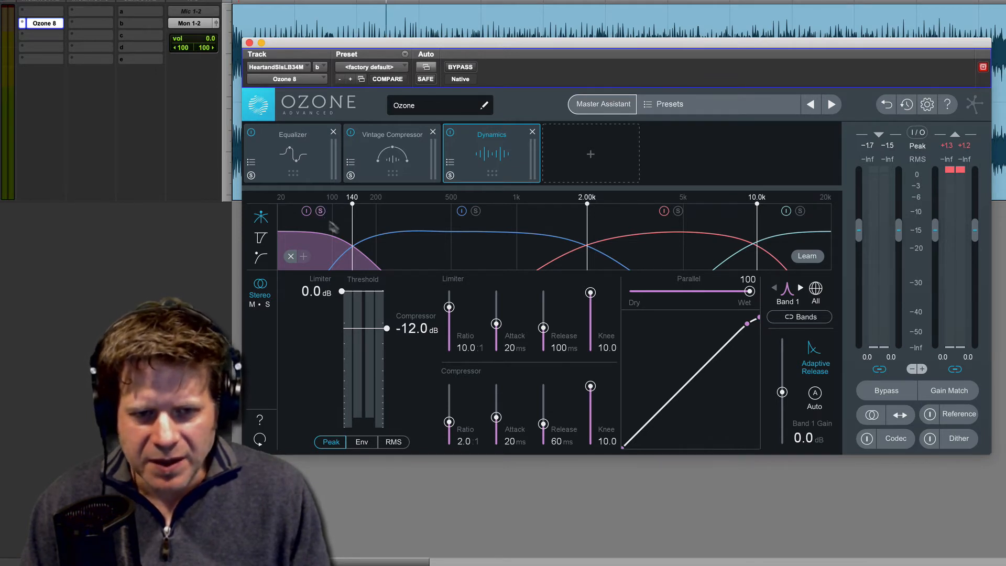
pyautogui.press('space')
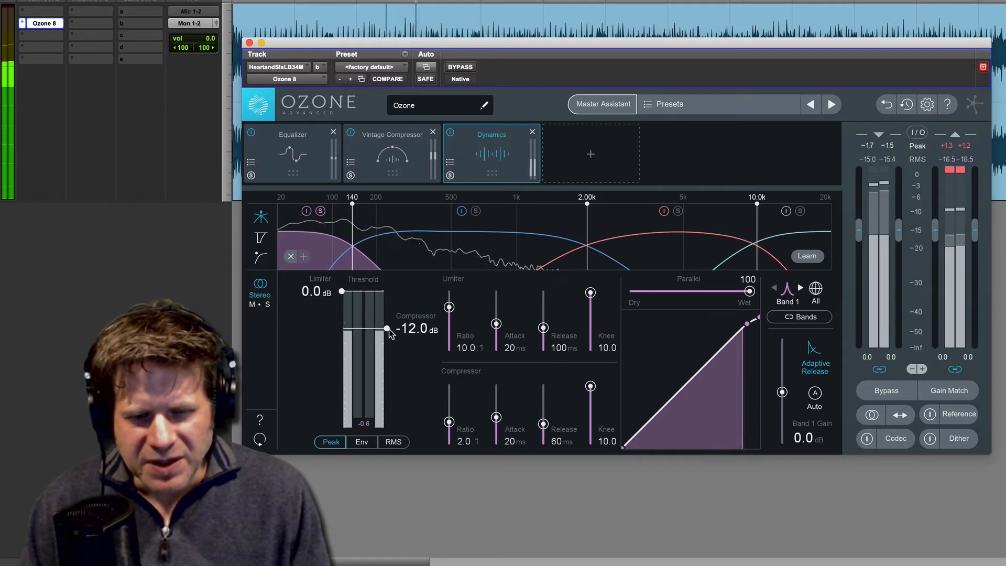
pyautogui.press('space')
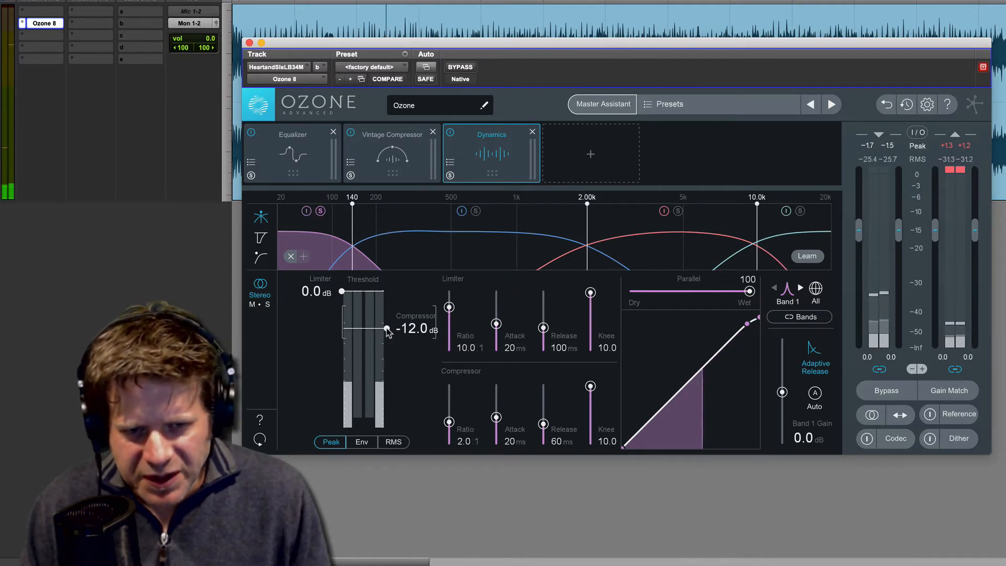
pyautogui.moveTo(386, 330); pyautogui.dragTo(388, 344)
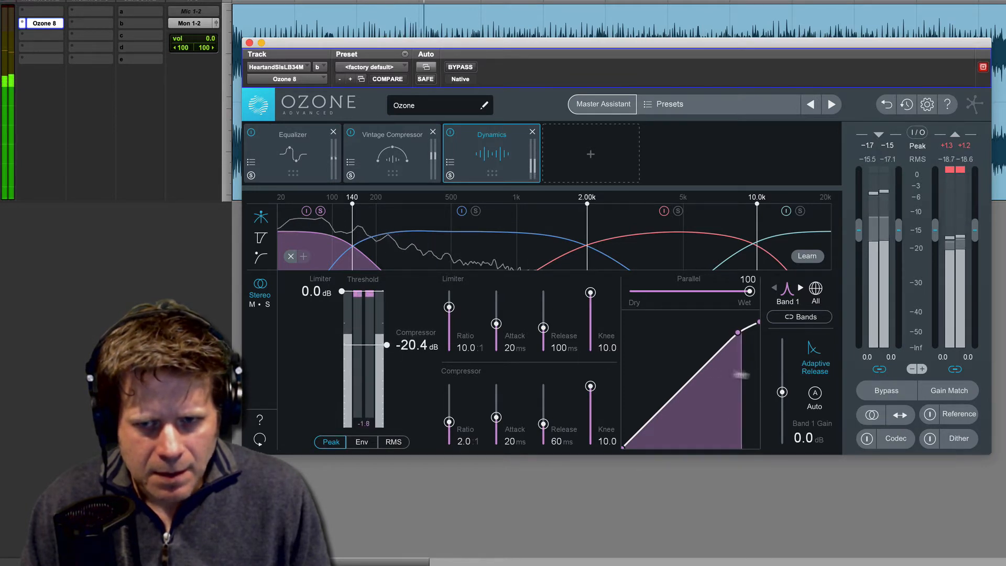
# Step: Raise the Dynamics band 1 gain to 4.0 dB and audition the soloed band
pyautogui.press('space')
pyautogui.moveTo(782, 392); pyautogui.dragTo(782, 386)
pyautogui.press('space')
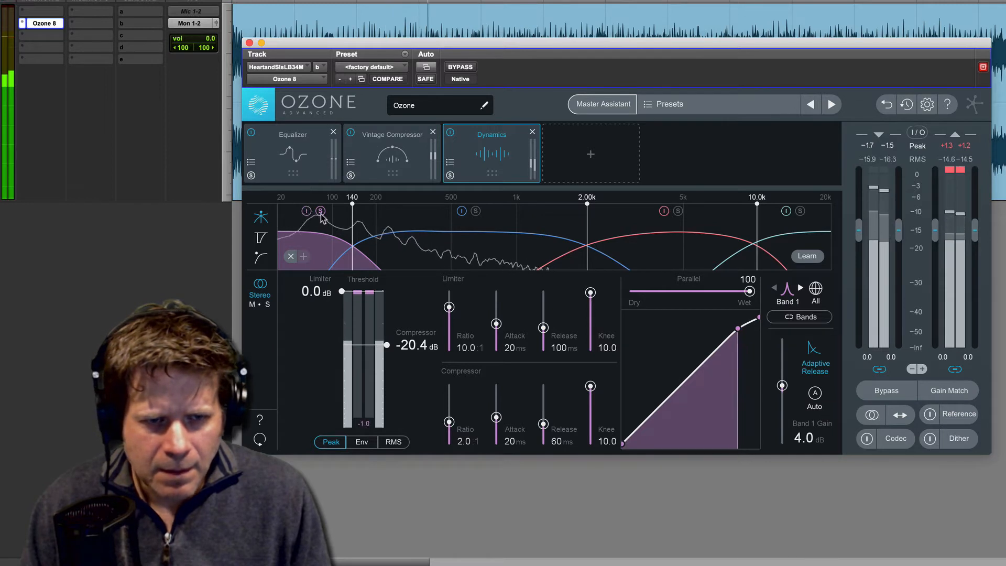
# Step: Stop playback with Dynamics band 1 out of solo, and bypass that band
pyautogui.press('space')
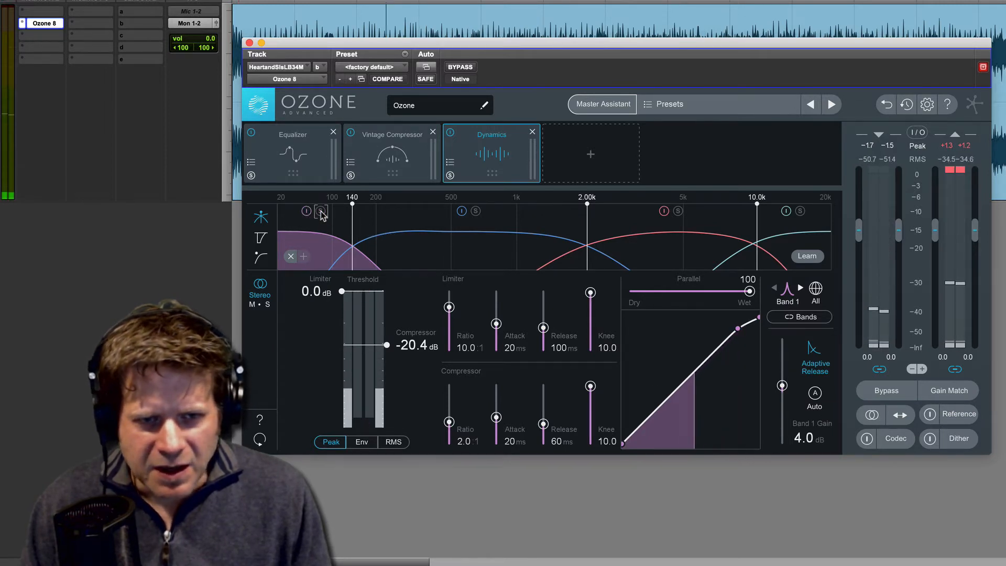
pyautogui.click(306, 211)
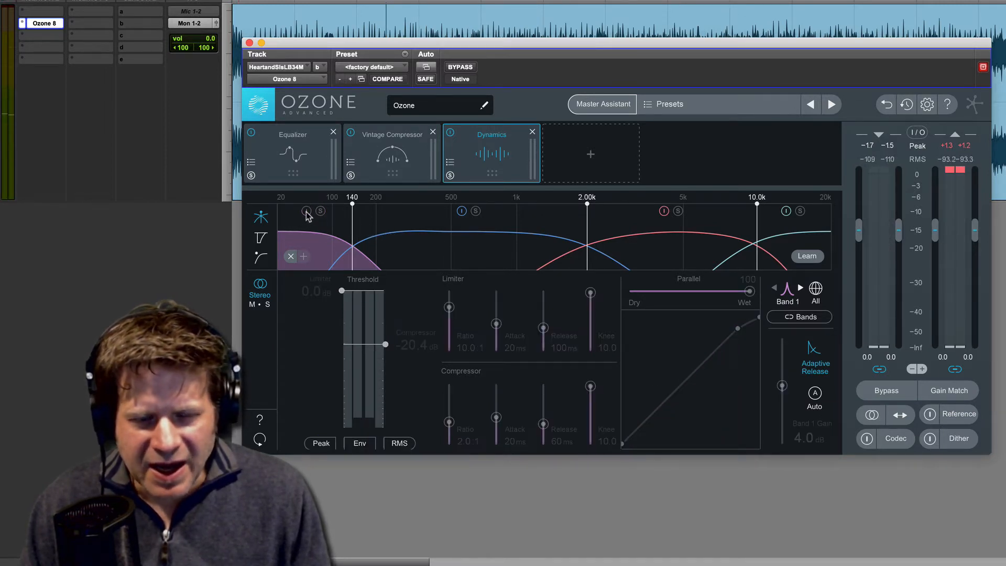
# Step: Compare the song with Dynamics band 1 bypassed and active during playback, leaving the band active
pyautogui.click(306, 212)
pyautogui.click(307, 212)
pyautogui.click(306, 212)
pyautogui.press('space')
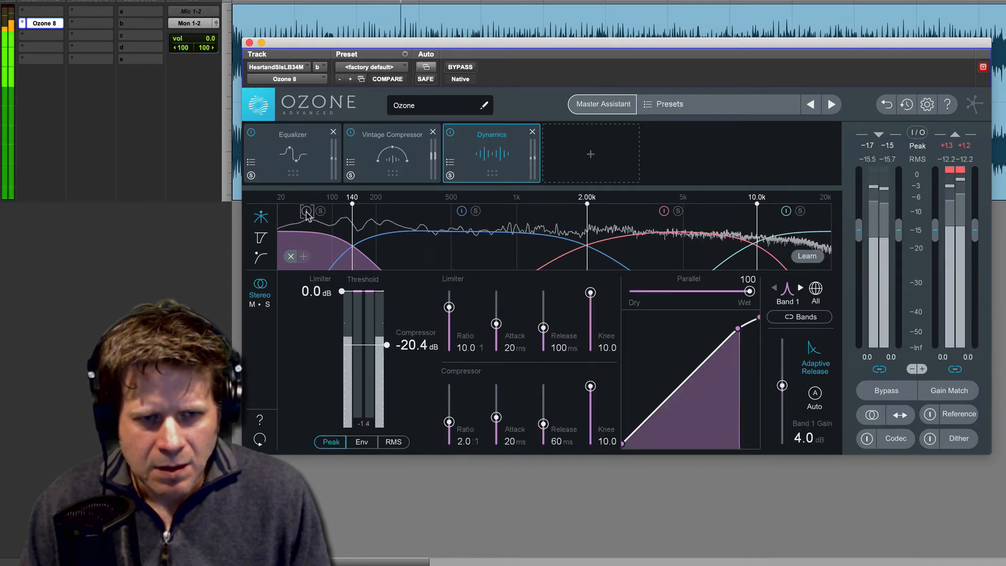
pyautogui.click(306, 211)
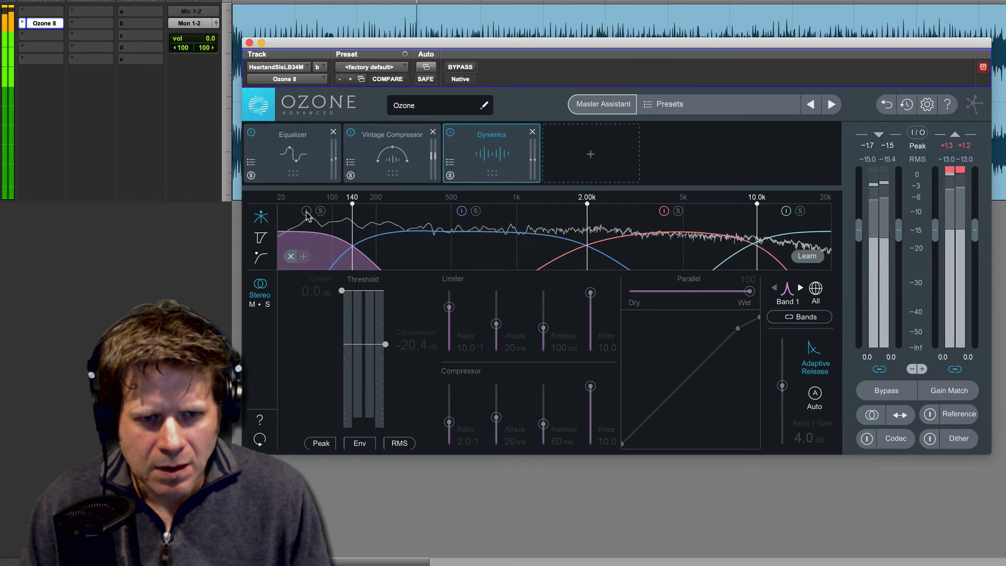
pyautogui.click(306, 211)
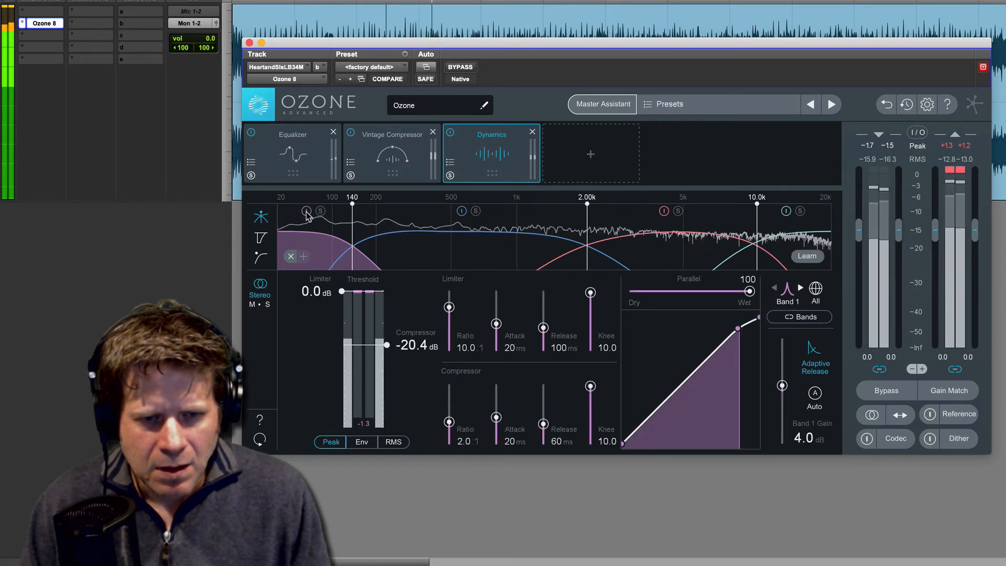
pyautogui.press('space')
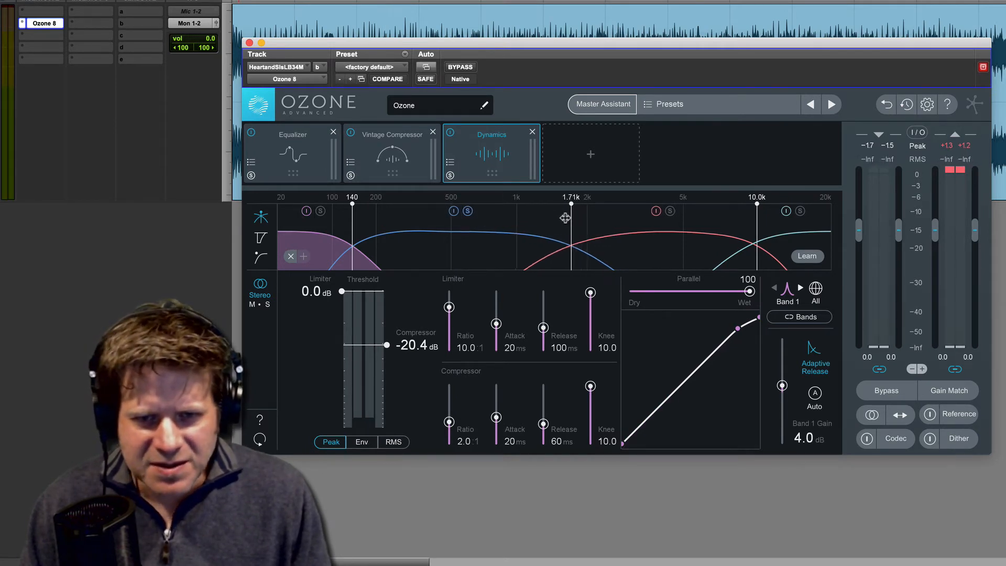
# Step: With Dynamics band 2 soloed, lower its upper crossover to 1.55 kHz and set its compressor threshold to -18.1 dB
pyautogui.press('space')
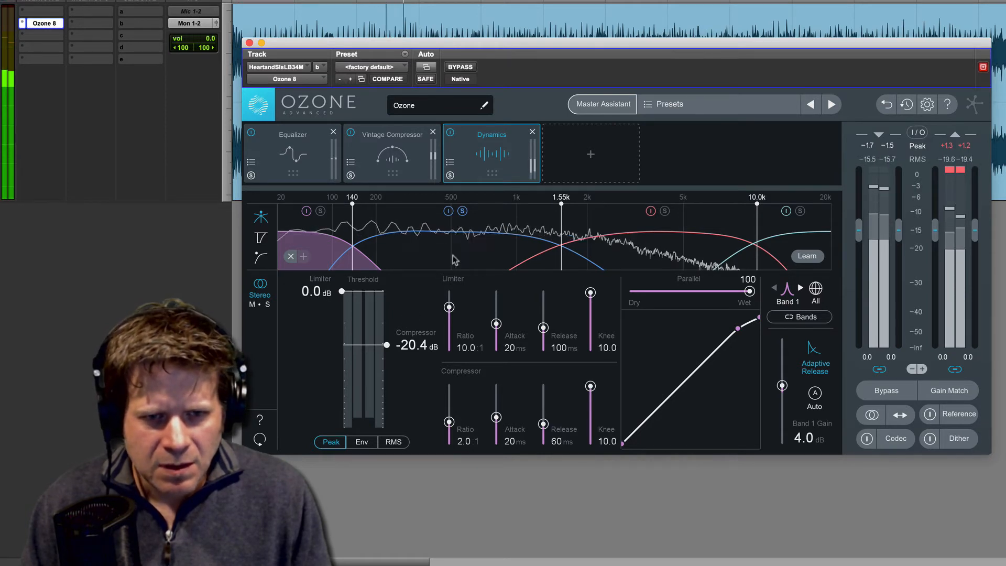
pyautogui.press('space')
pyautogui.click(483, 245)
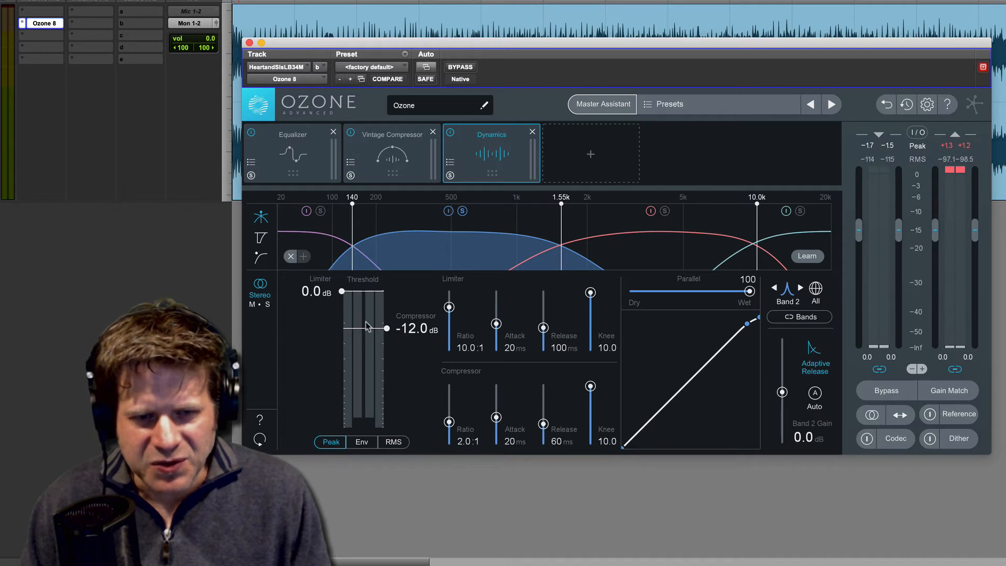
pyautogui.press('space')
pyautogui.moveTo(386, 329); pyautogui.dragTo(391, 349)
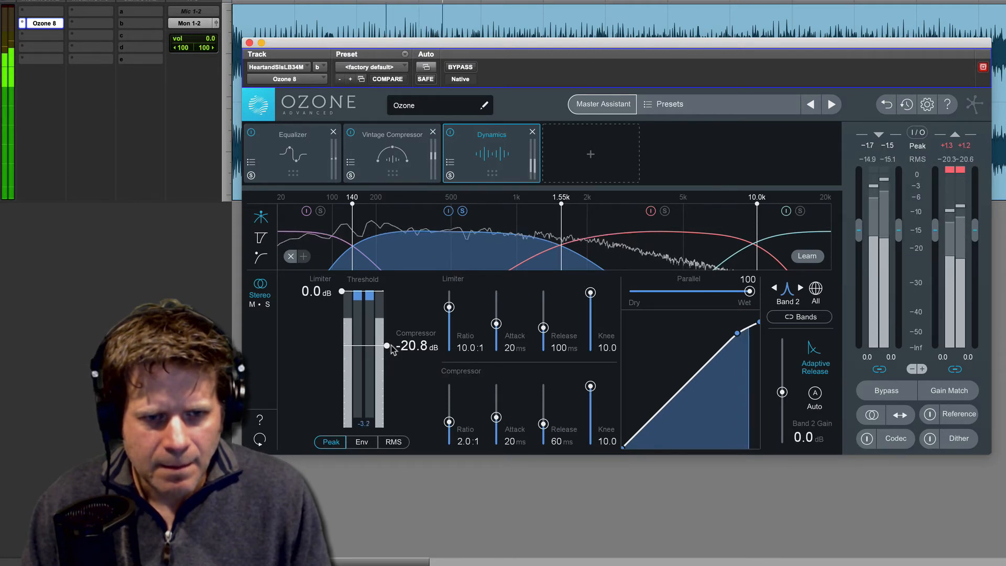
pyautogui.moveTo(391, 345); pyautogui.dragTo(391, 340)
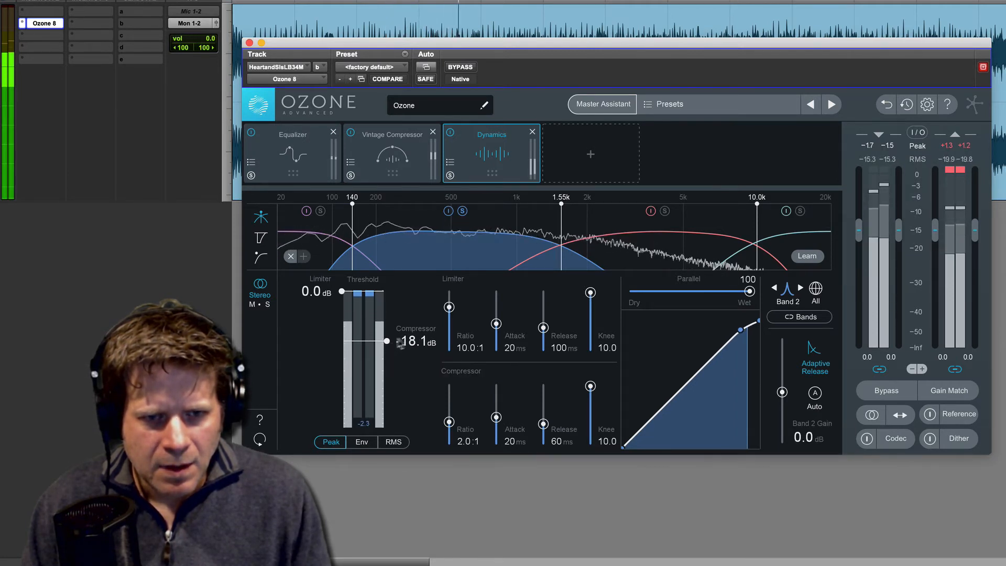
pyautogui.press('space')
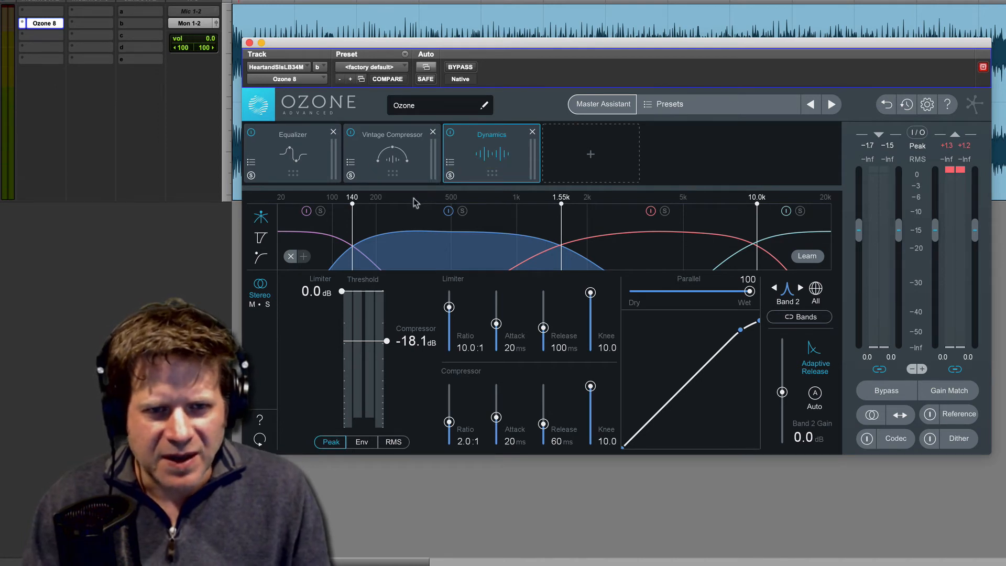
# Step: Compare the full mix with Dynamics band 2 out of solo, bypassed and active, leaving the band active
pyautogui.press('space')
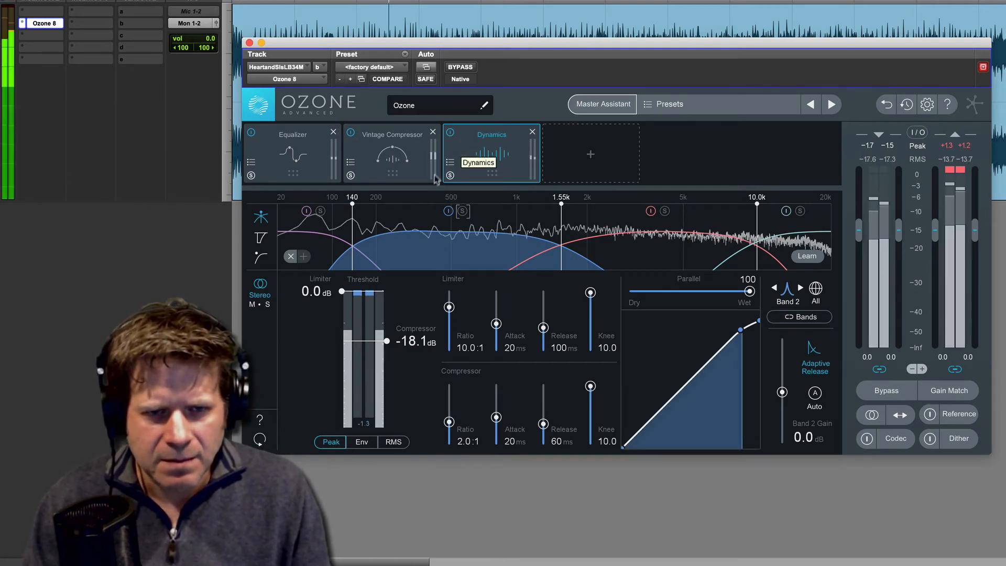
pyautogui.click(449, 212)
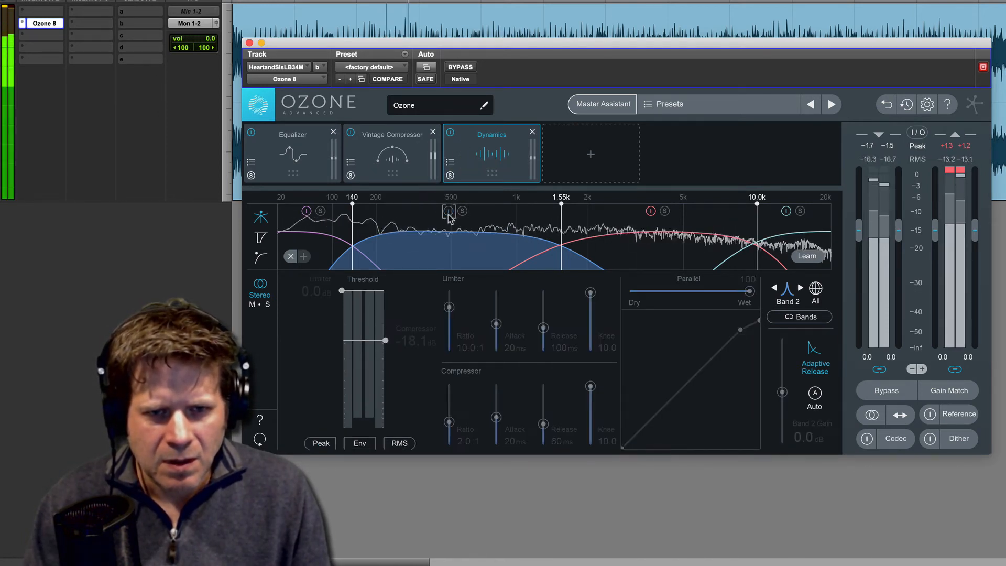
pyautogui.click(448, 211)
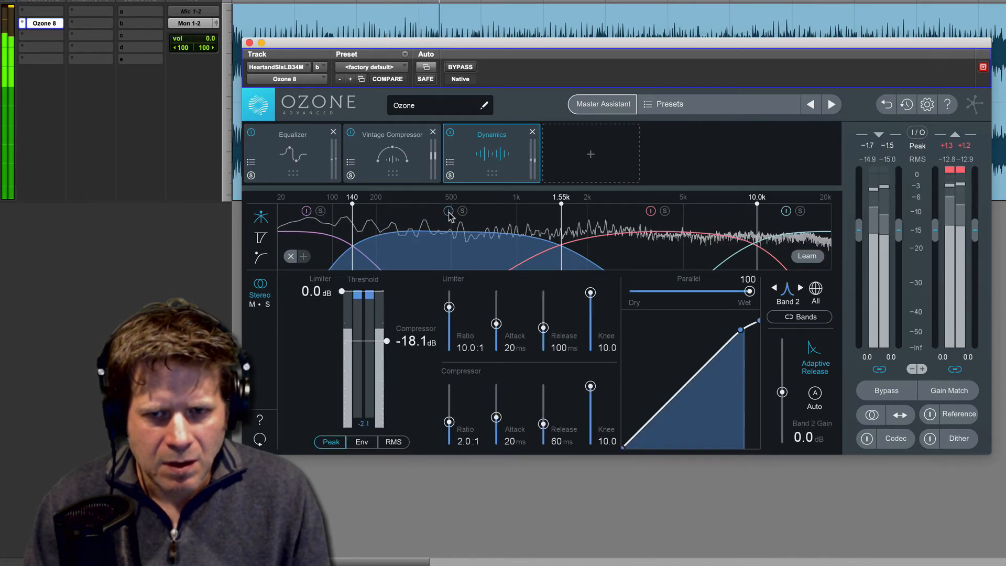
pyautogui.press('space')
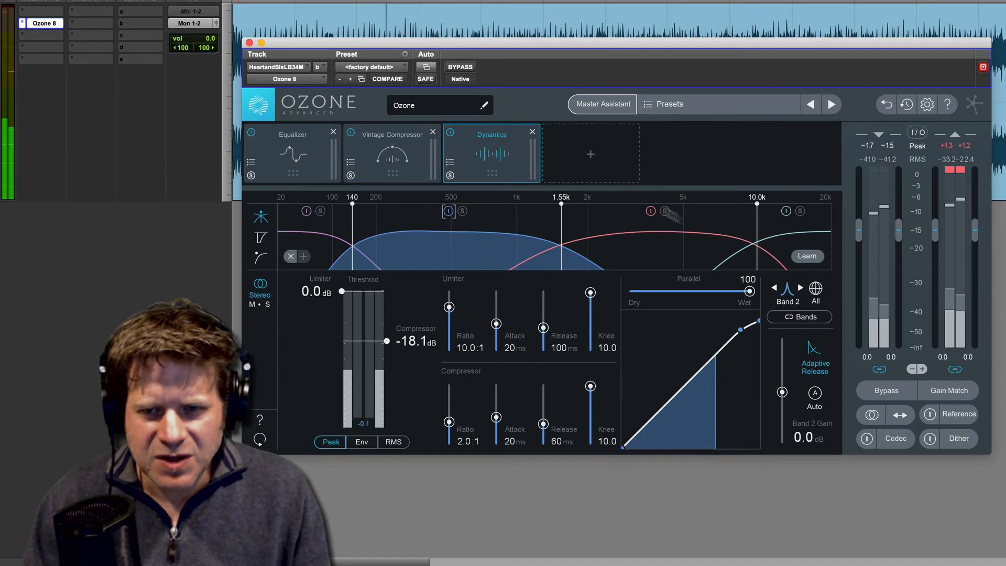
# Step: With Dynamics band 4 soloed, move its lower crossover to 9.10 kHz and set its compressor threshold to -30.6 dB
pyautogui.click(803, 234)
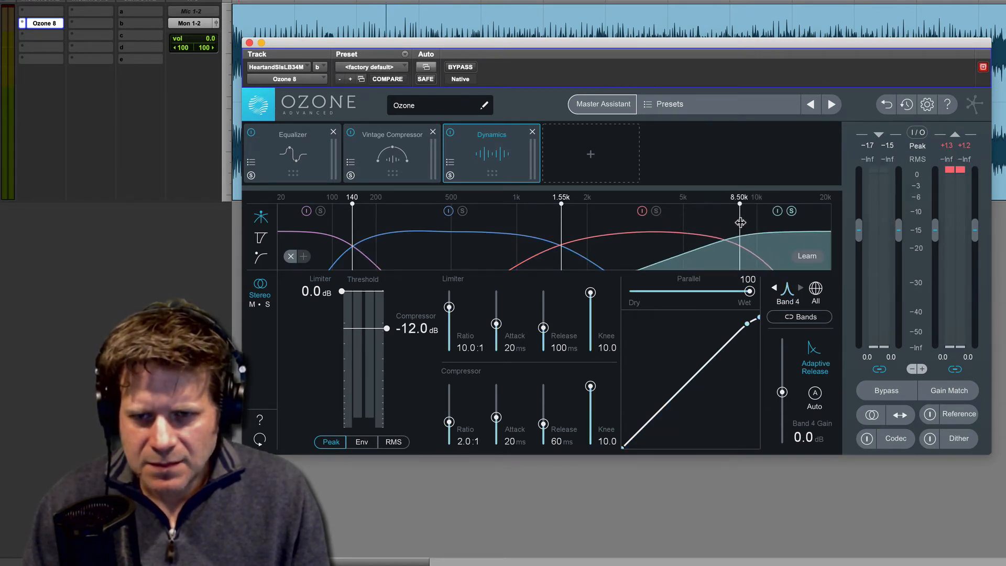
pyautogui.press('space')
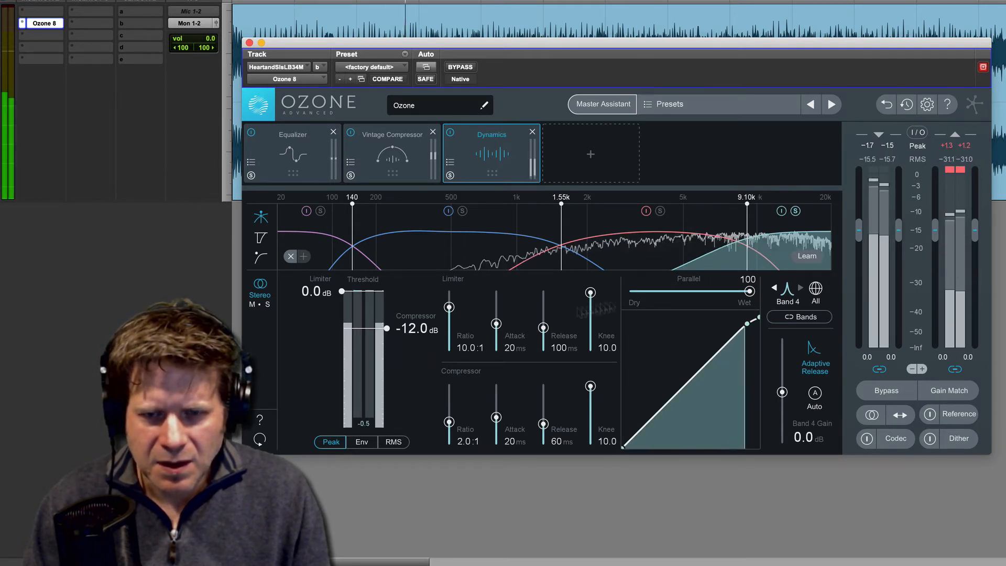
pyautogui.moveTo(387, 329); pyautogui.dragTo(381, 361)
pyautogui.press('space')
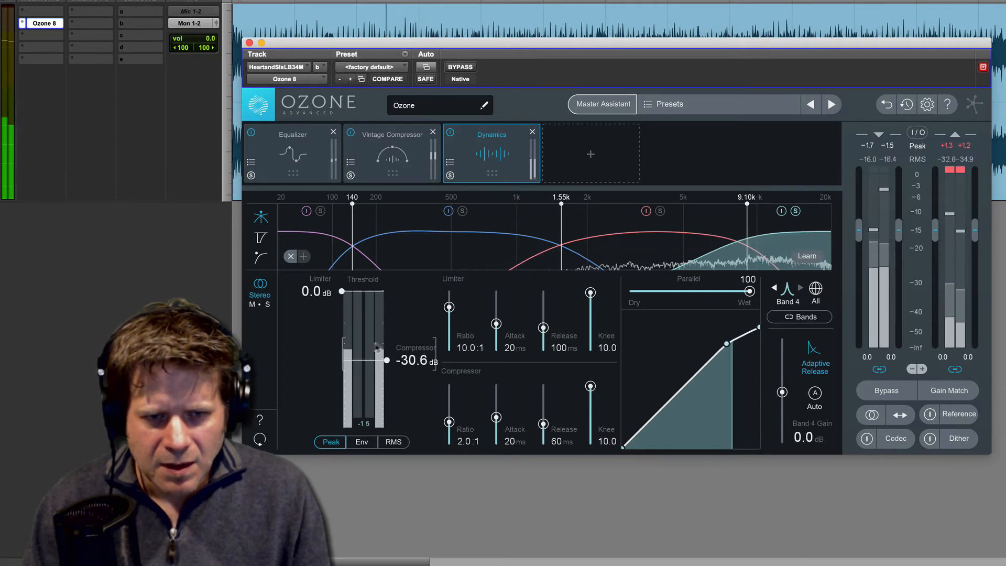
# Step: Raise the Dynamics band 4 gain to 3.5 dB and audition the full mix with the band out of solo
pyautogui.moveTo(781, 392); pyautogui.dragTo(782, 386)
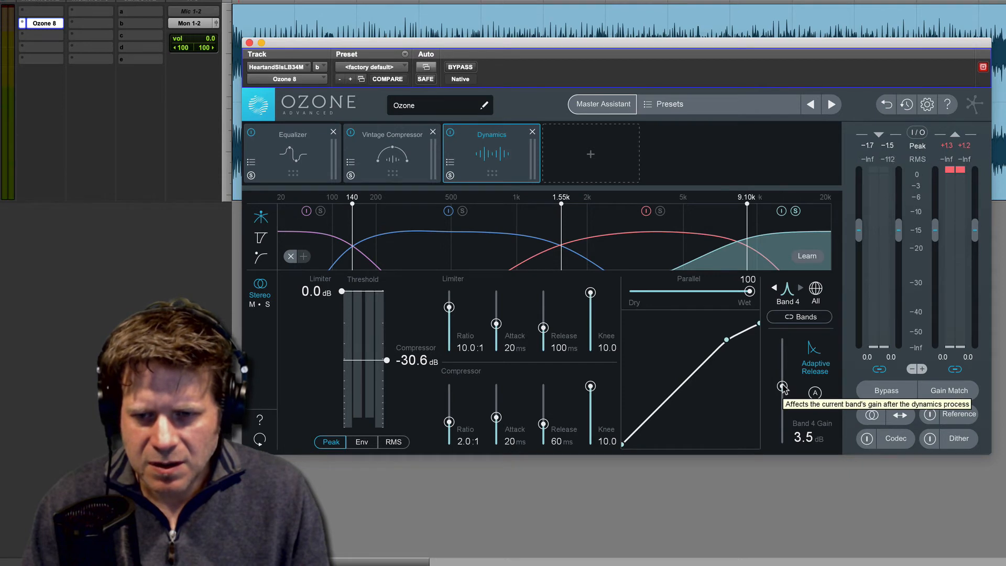
pyautogui.press('space')
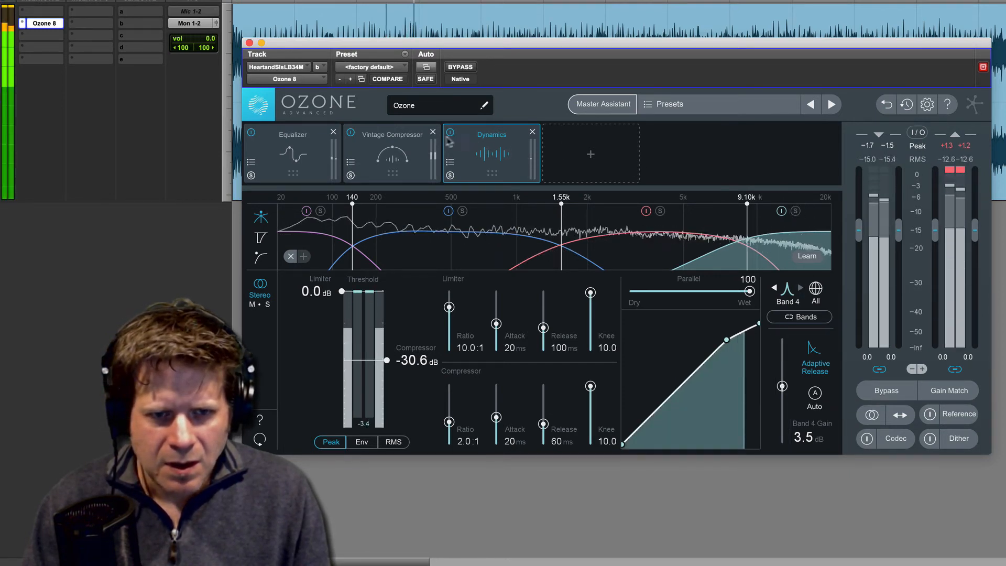
pyautogui.press('space')
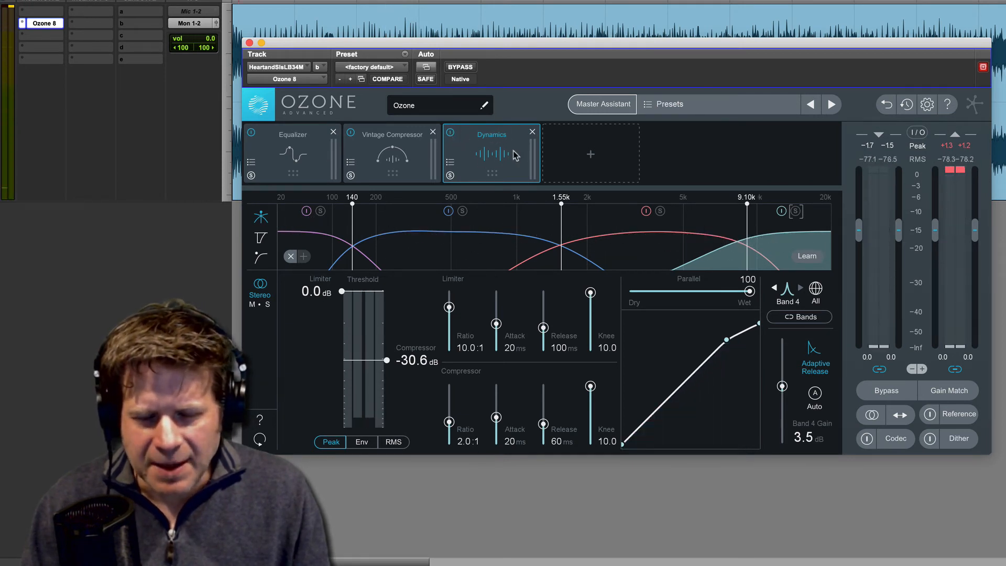
# Step: Compare the song with the whole Dynamics module bypassed and active during playback, leaving the module active
pyautogui.press('space')
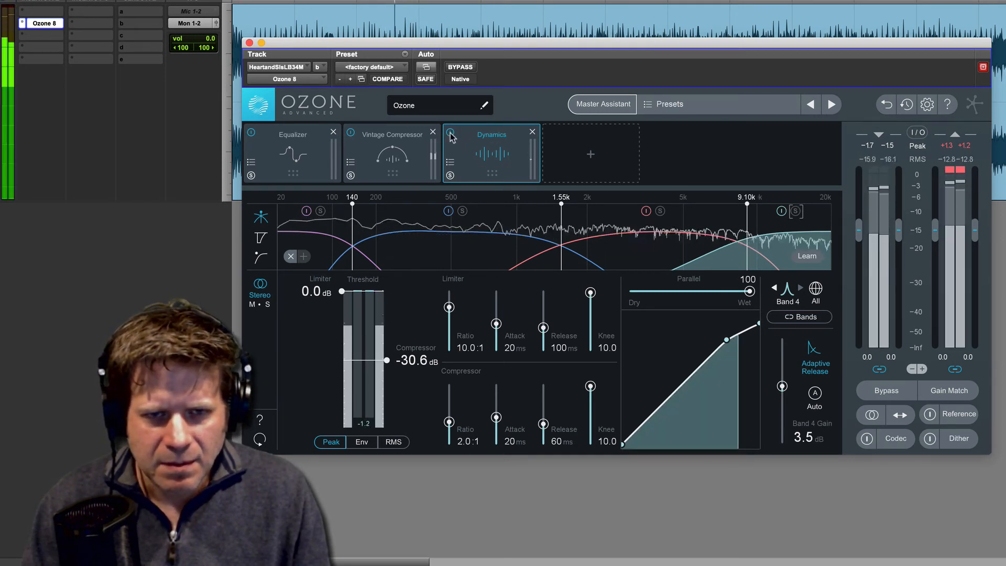
pyautogui.click(450, 133)
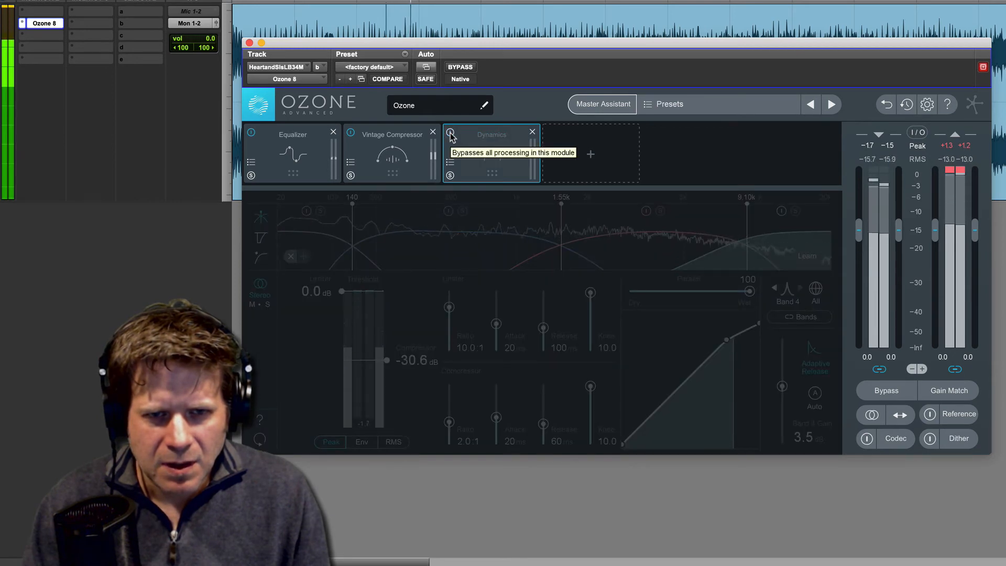
pyautogui.click(450, 132)
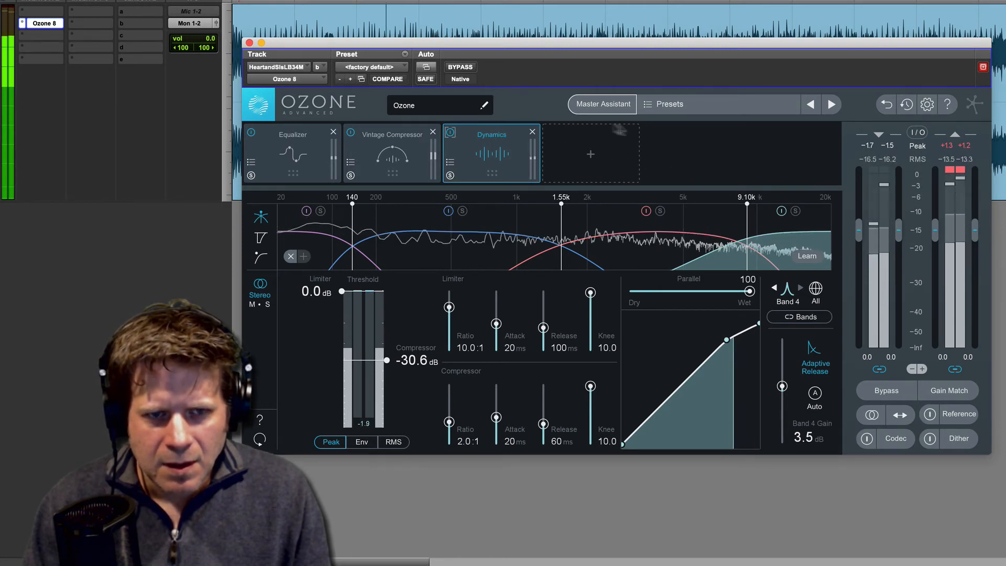
# Step: Add an Imager module after Dynamics and raise its lowest crossover to 160 Hz
pyautogui.click(581, 160)
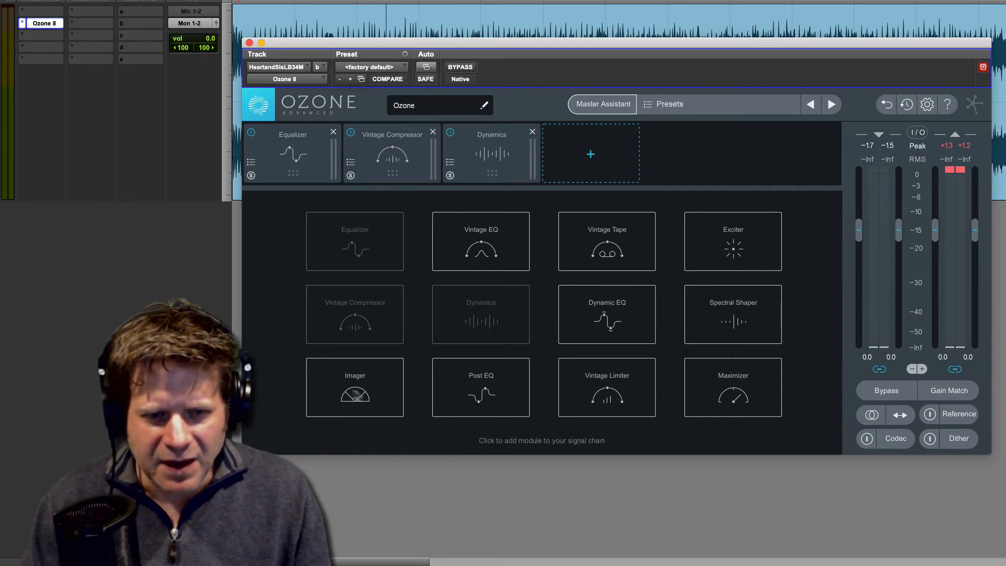
pyautogui.click(367, 397)
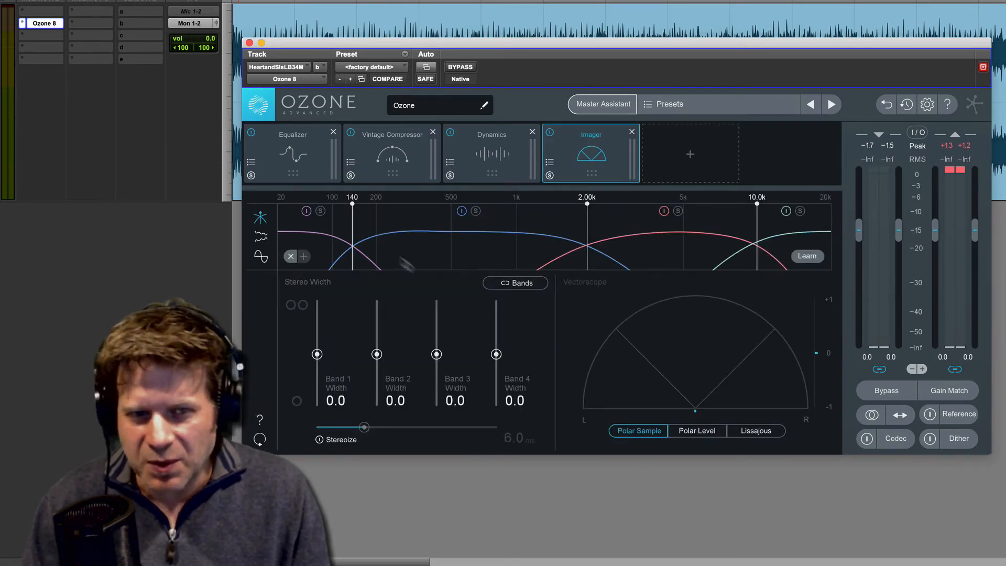
pyautogui.moveTo(350, 211); pyautogui.dragTo(360, 210)
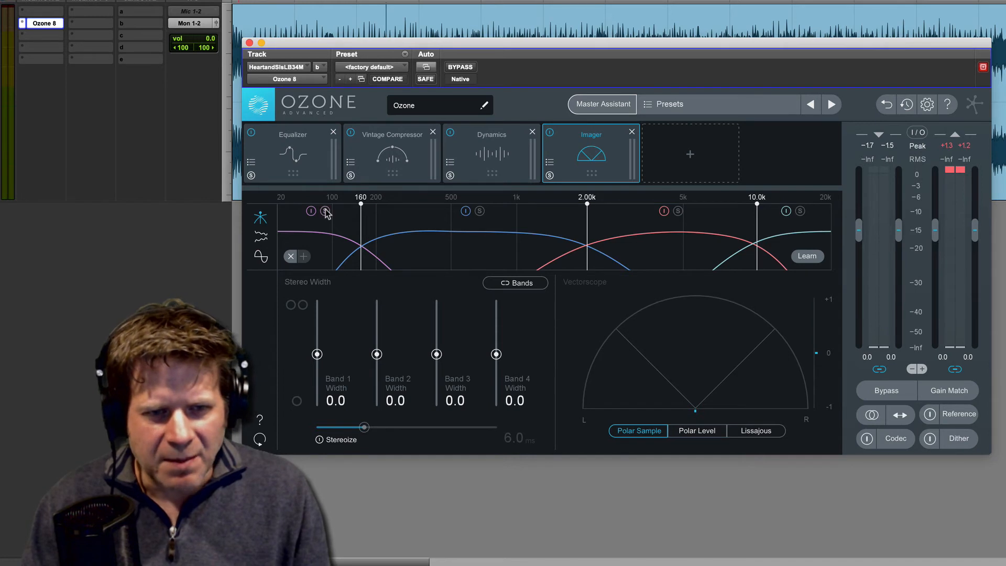
# Step: Audition Imager band 1 in solo and narrow its stereo width to -100
pyautogui.press('space')
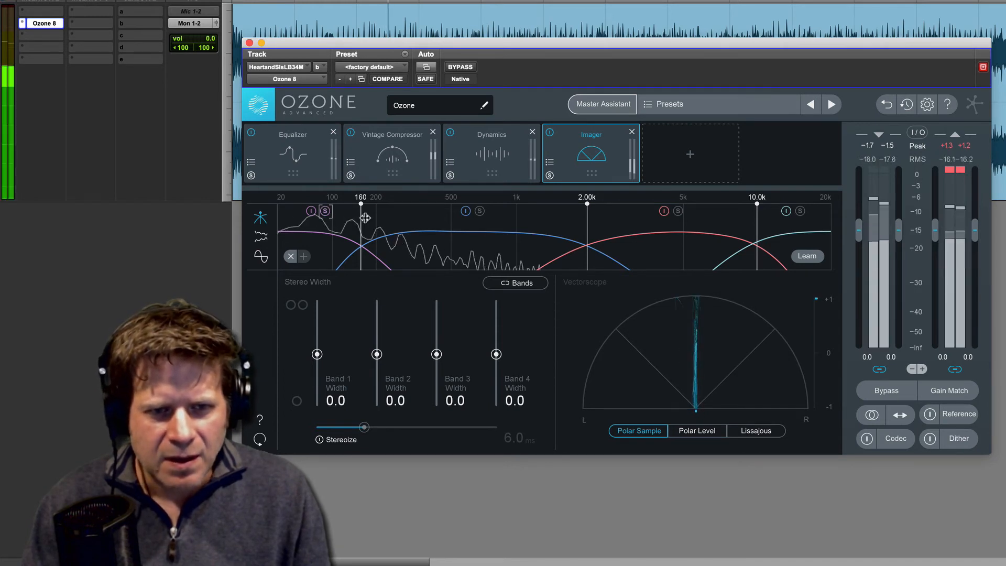
pyautogui.click(325, 212)
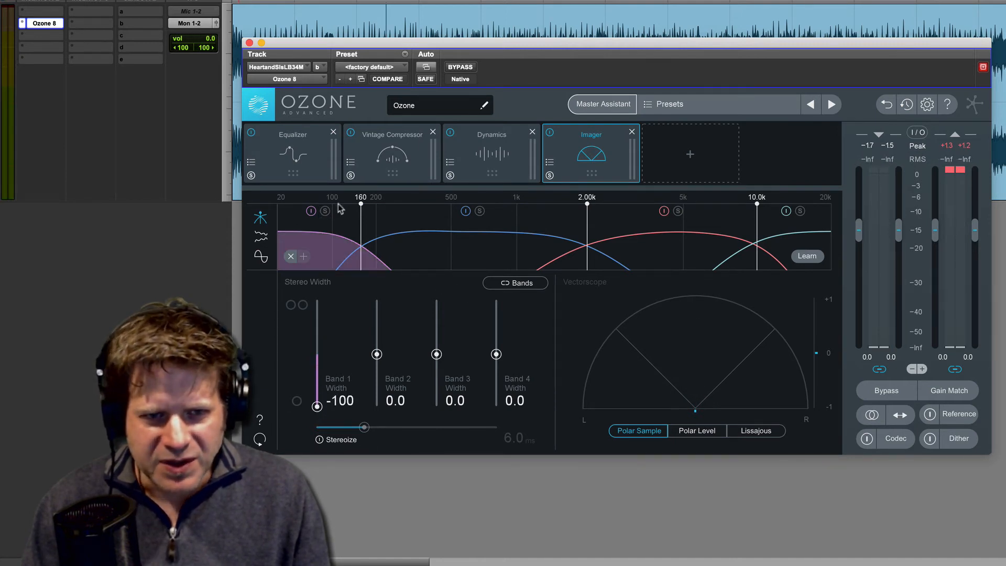
pyautogui.press('space')
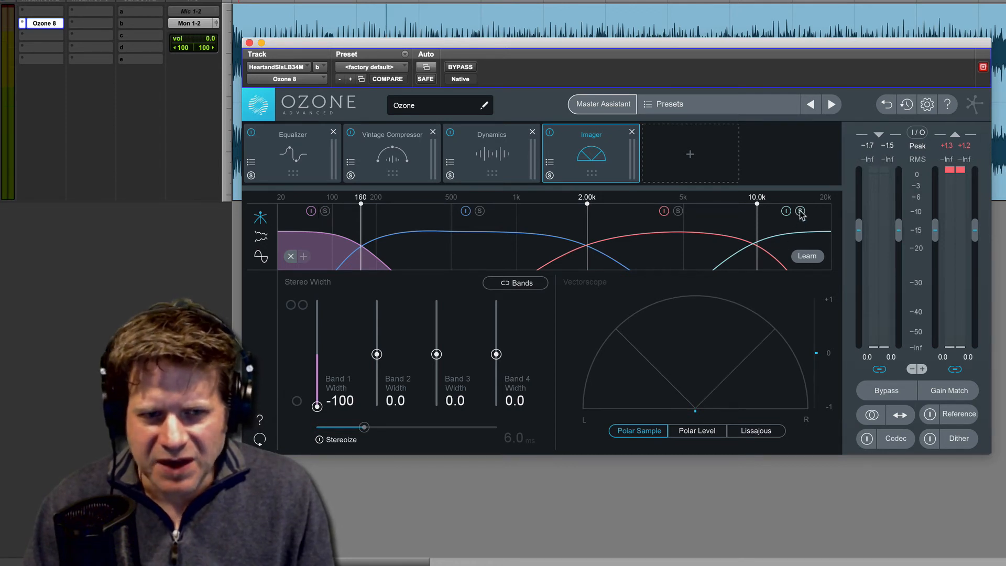
# Step: With Imager band 4 soloed, lower its crossover to 9.39 kHz and widen its stereo width to 21.5
pyautogui.press('space')
pyautogui.moveTo(757, 224); pyautogui.dragTo(751, 224)
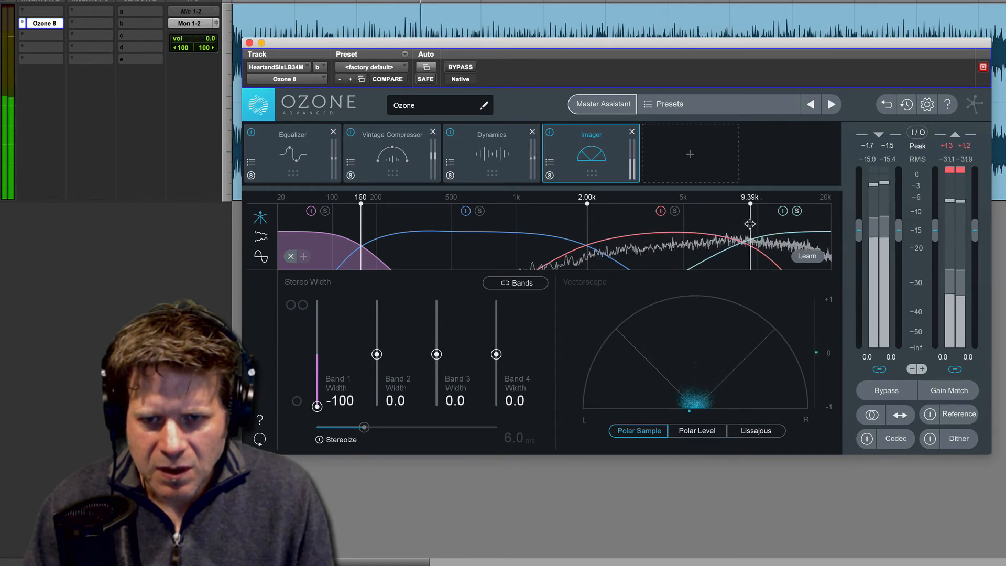
pyautogui.press('space')
pyautogui.moveTo(497, 358); pyautogui.dragTo(496, 344)
pyautogui.press('space')
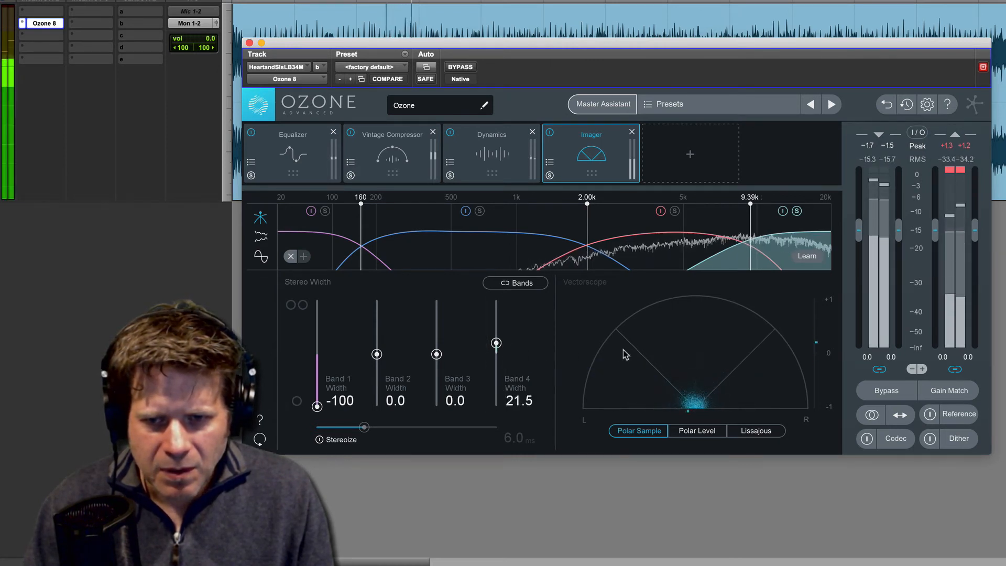
pyautogui.press('space')
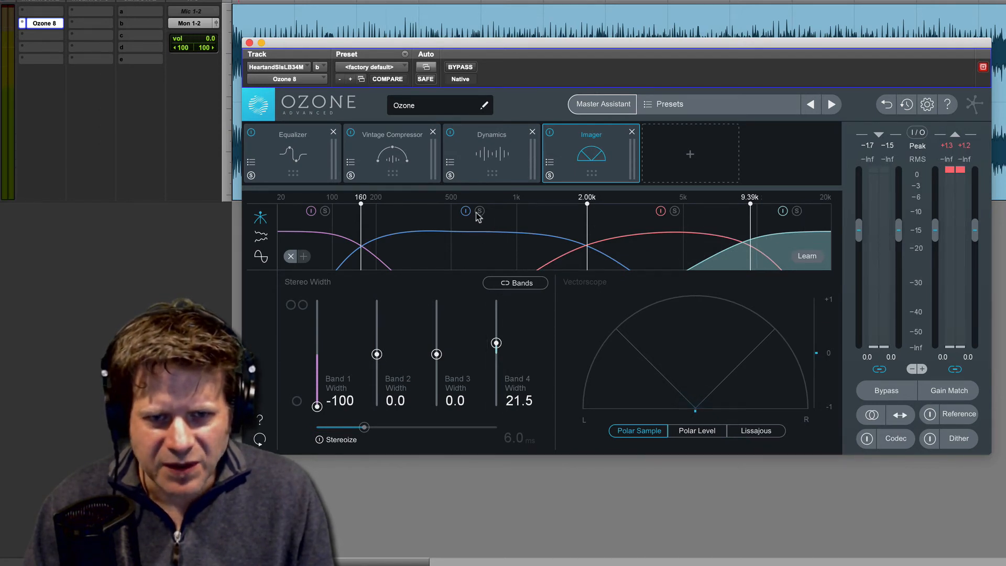
# Step: With Imager band 2 soloed, lower its upper crossover to 1.62 kHz and narrow its stereo width to -16.5
pyautogui.press('space')
pyautogui.moveTo(587, 212); pyautogui.dragTo(566, 214)
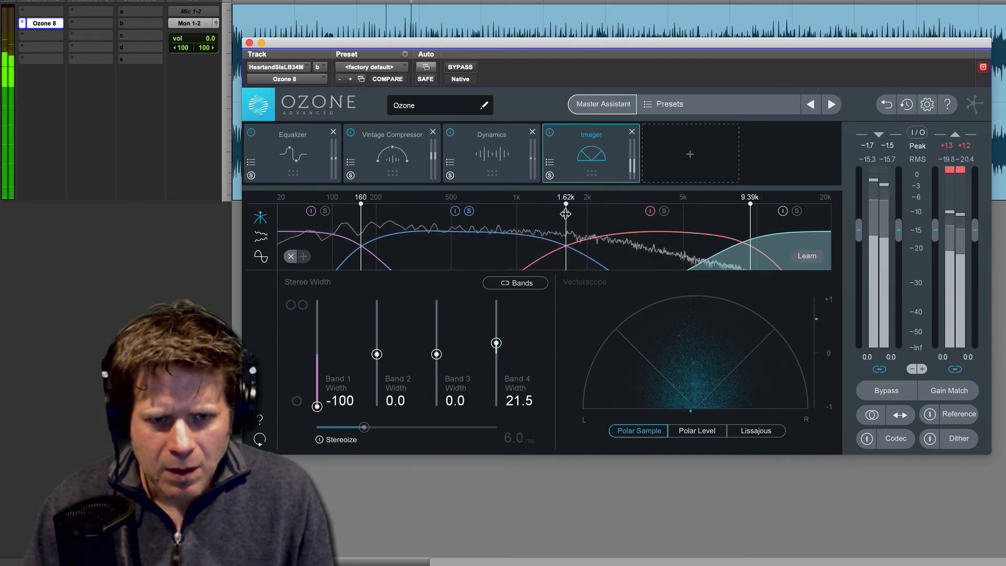
pyautogui.press('space')
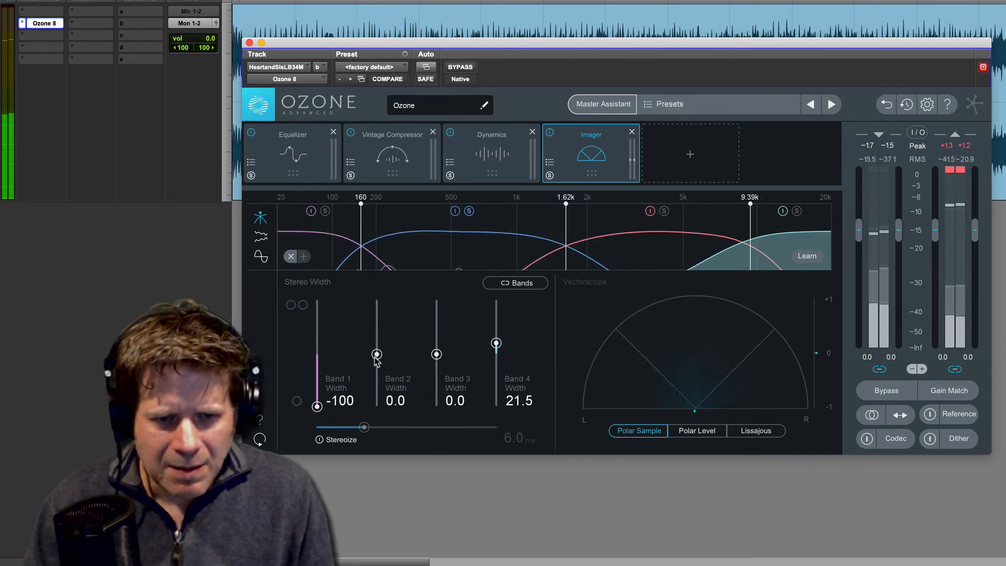
pyautogui.moveTo(377, 354); pyautogui.dragTo(375, 366)
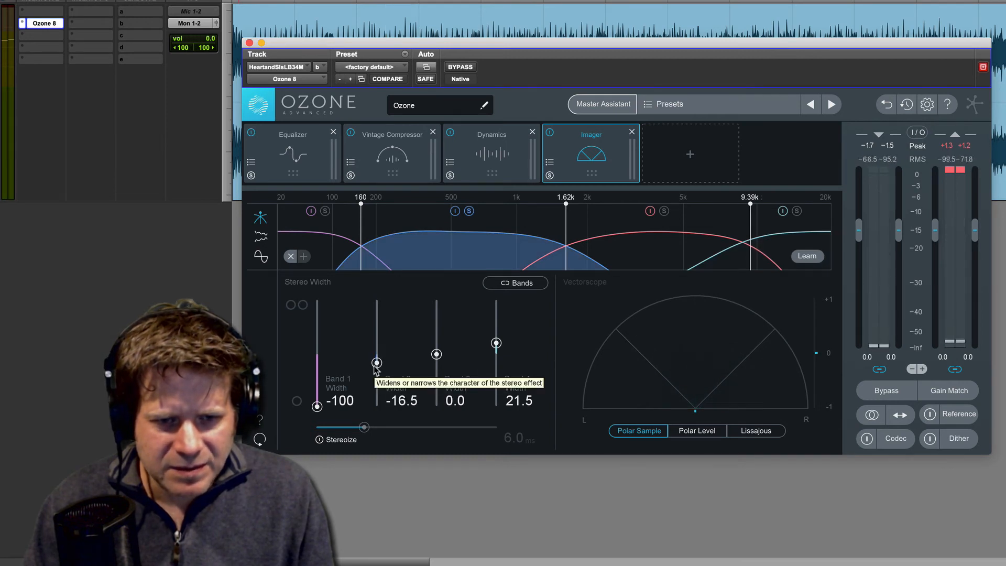
pyautogui.press('space')
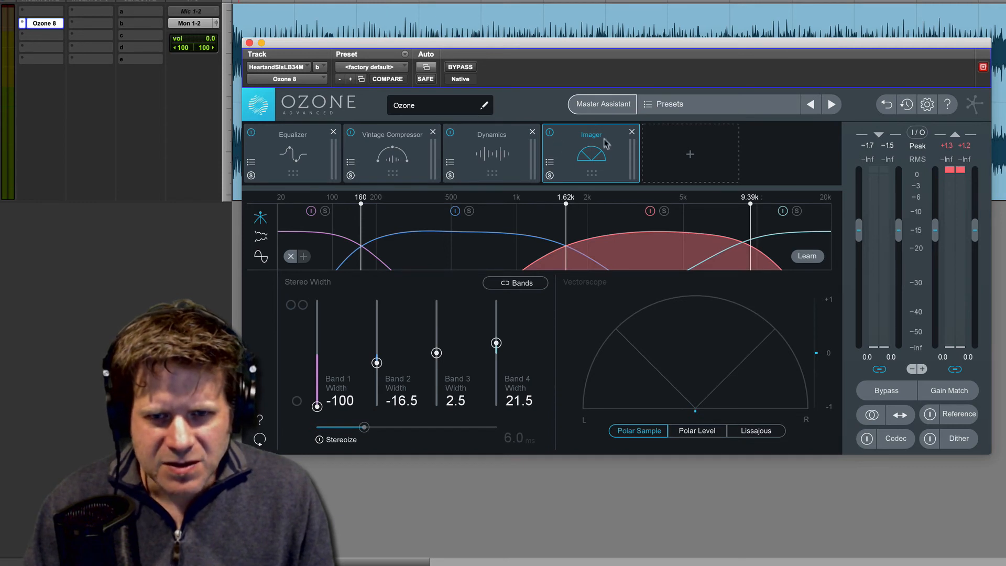
# Step: Play the song and compare its sound with the Imager module bypassed and active
pyautogui.press('space')
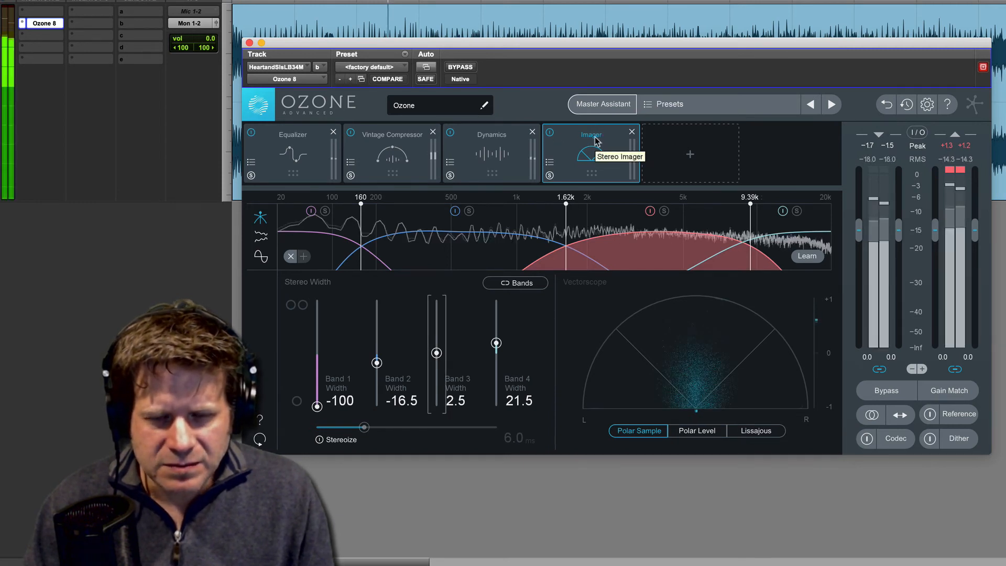
pyautogui.click(550, 134)
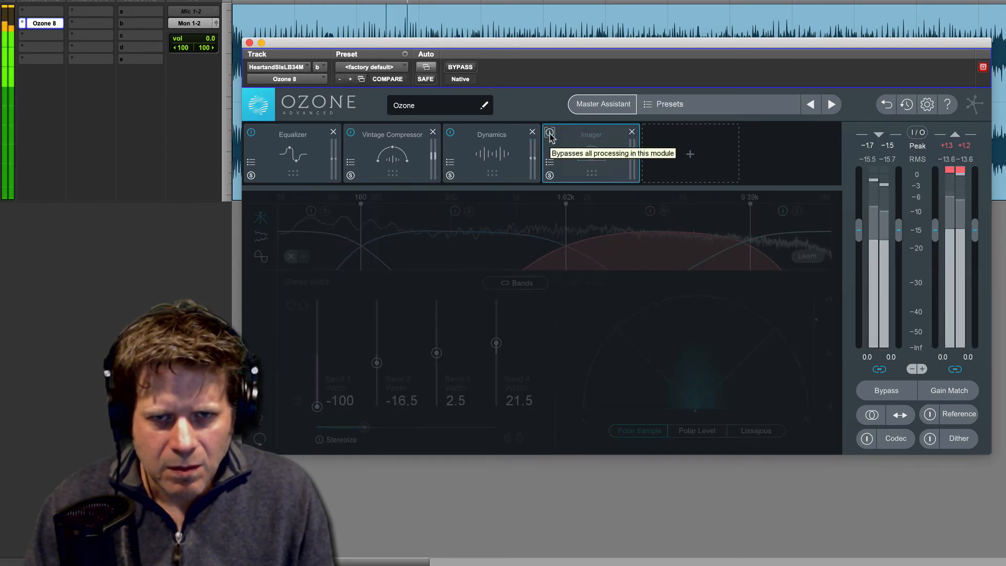
pyautogui.click(550, 134)
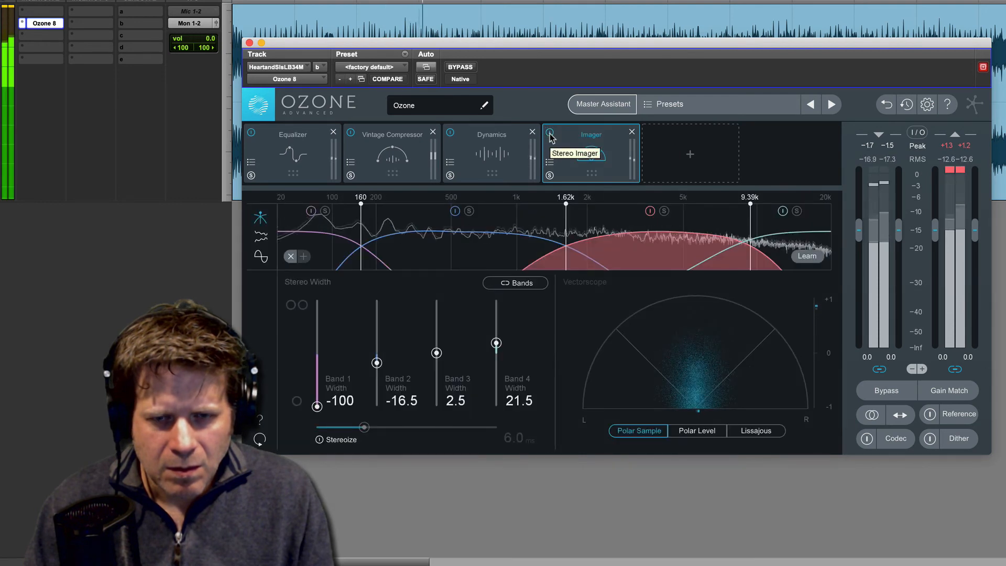
pyautogui.press('space')
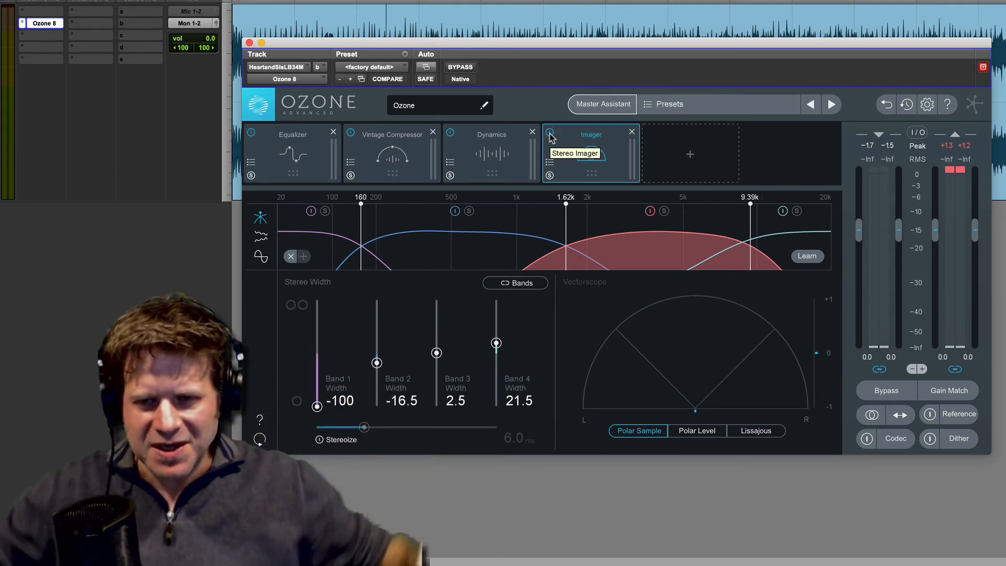
# Step: Add a Maximizer module after Imager and lower its threshold to -4.7 dB while auditioning the song
pyautogui.click(691, 154)
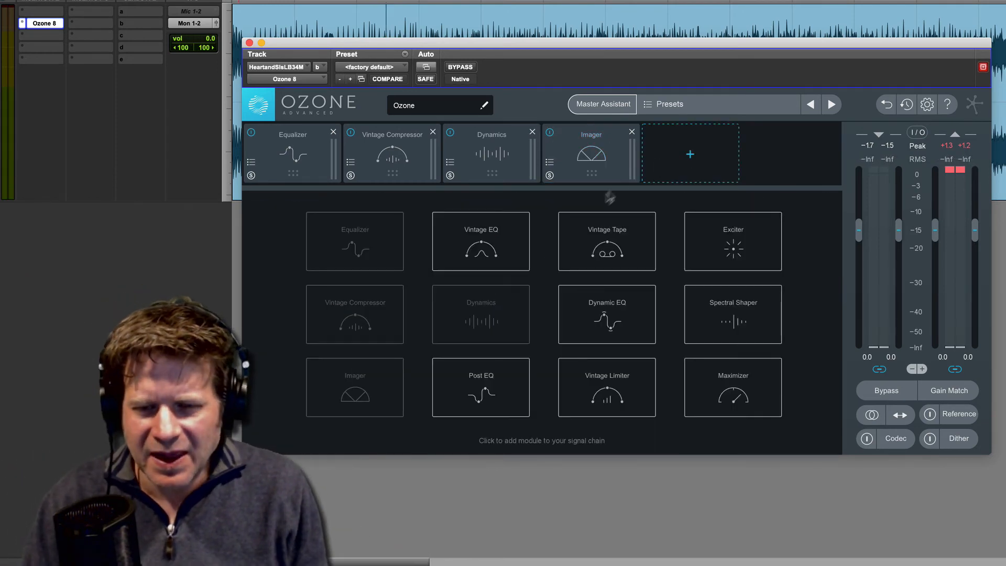
pyautogui.click(736, 386)
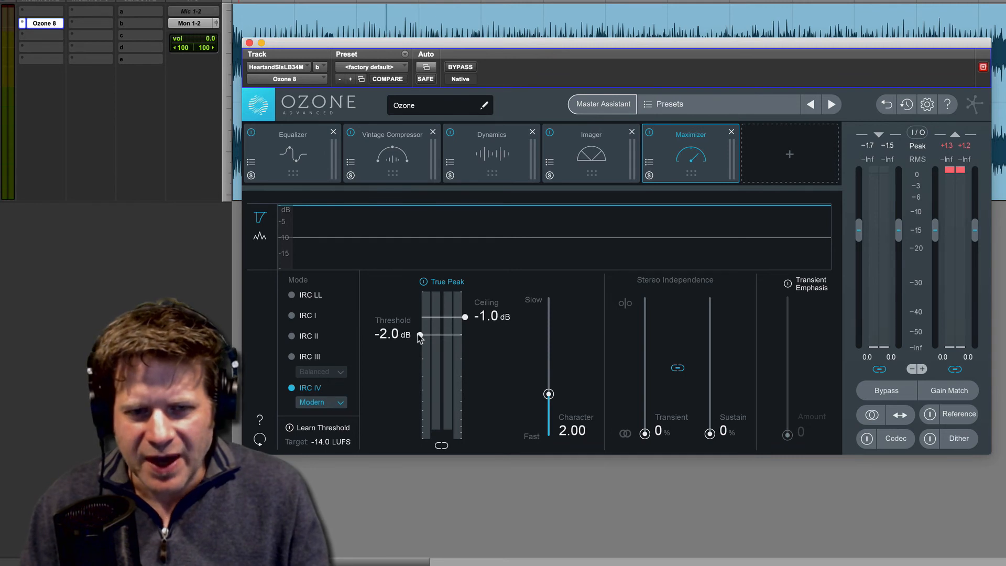
pyautogui.press('space')
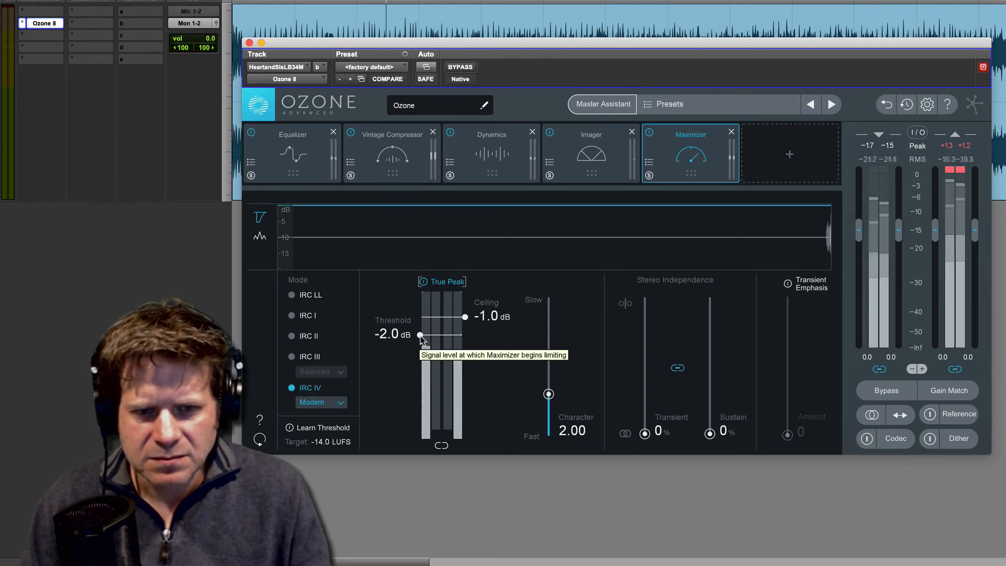
pyautogui.moveTo(420, 338); pyautogui.dragTo(422, 370)
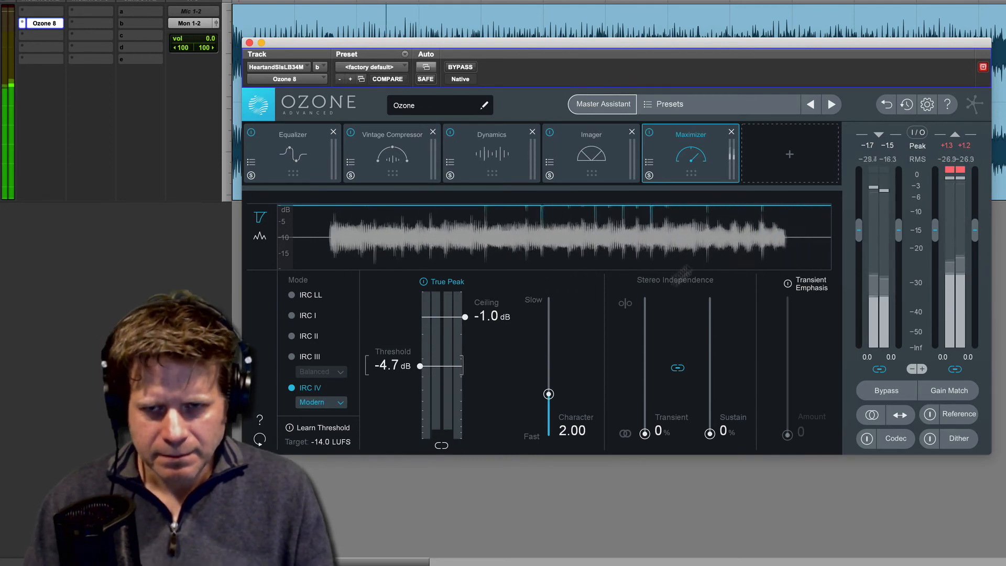
pyautogui.press('space')
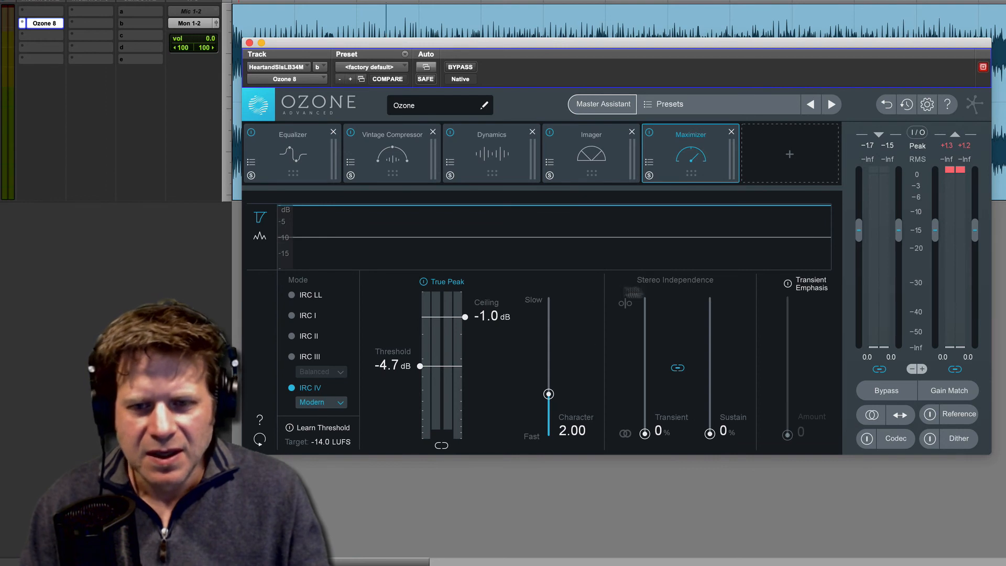
pyautogui.press('space')
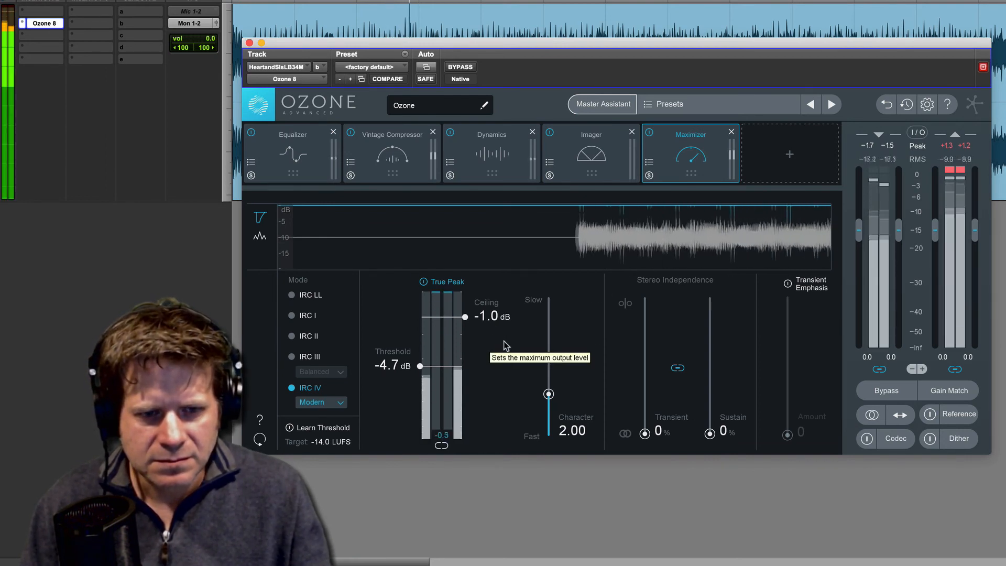
pyautogui.press('space')
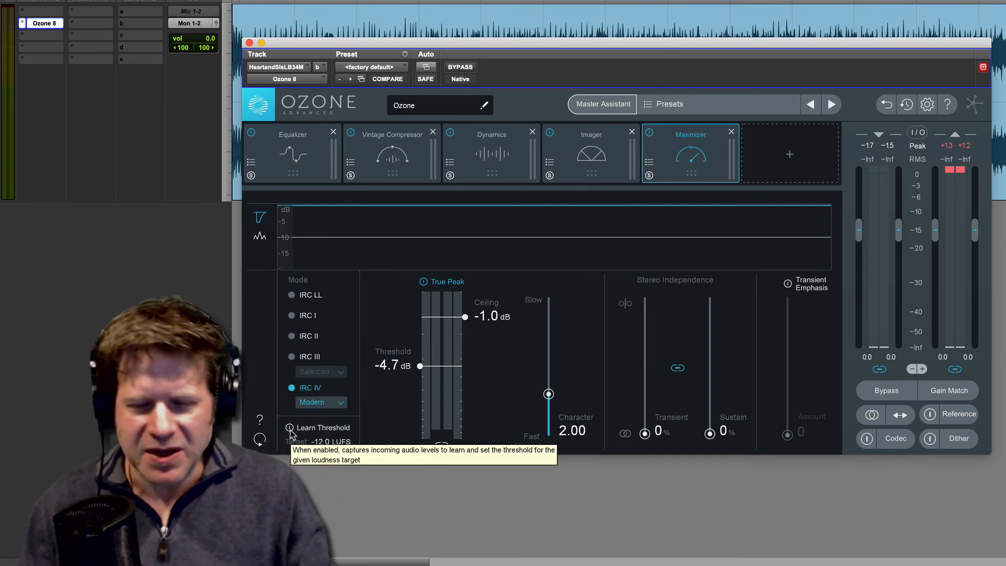
# Step: Learn the Maximizer threshold for a -12.0 LUFS target while playing a different part of the song, ending with learning switched off
pyautogui.click(290, 430)
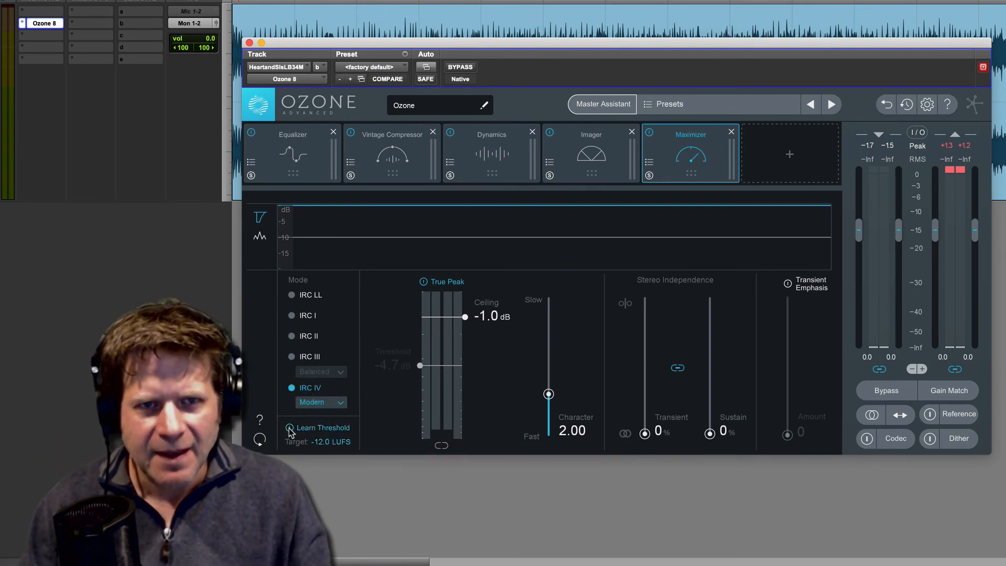
pyautogui.click(428, 20)
pyautogui.press('space')
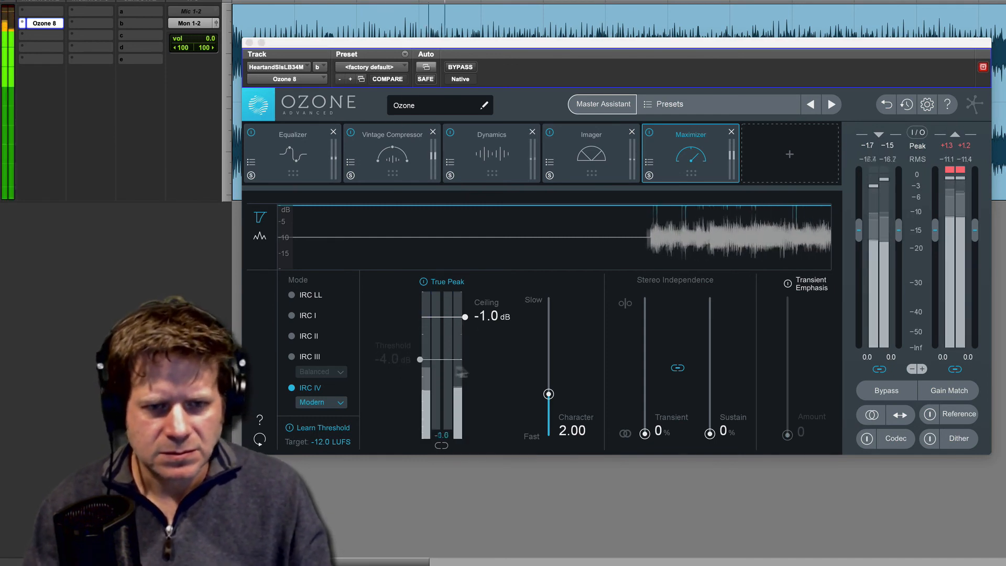
pyautogui.press('space')
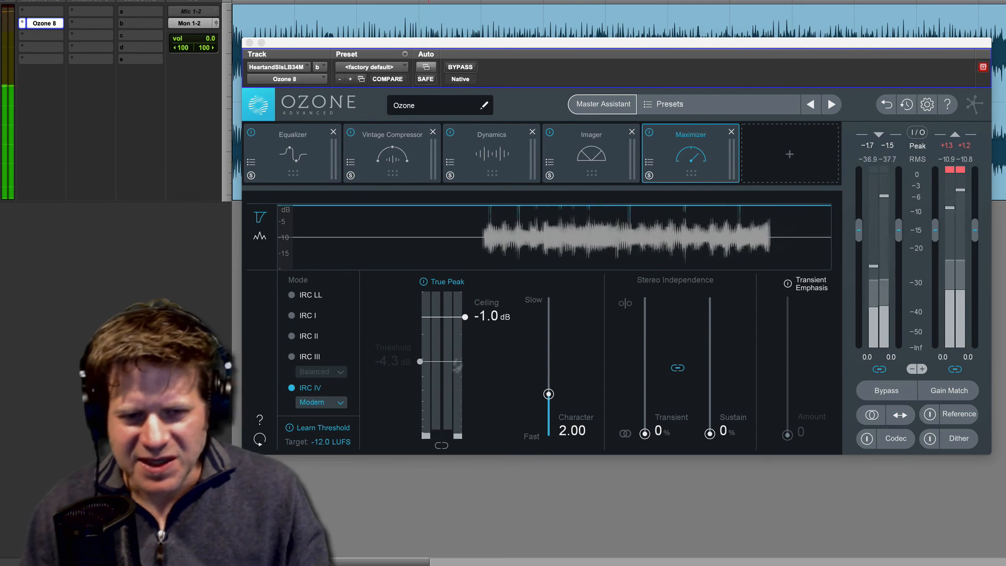
pyautogui.press('space')
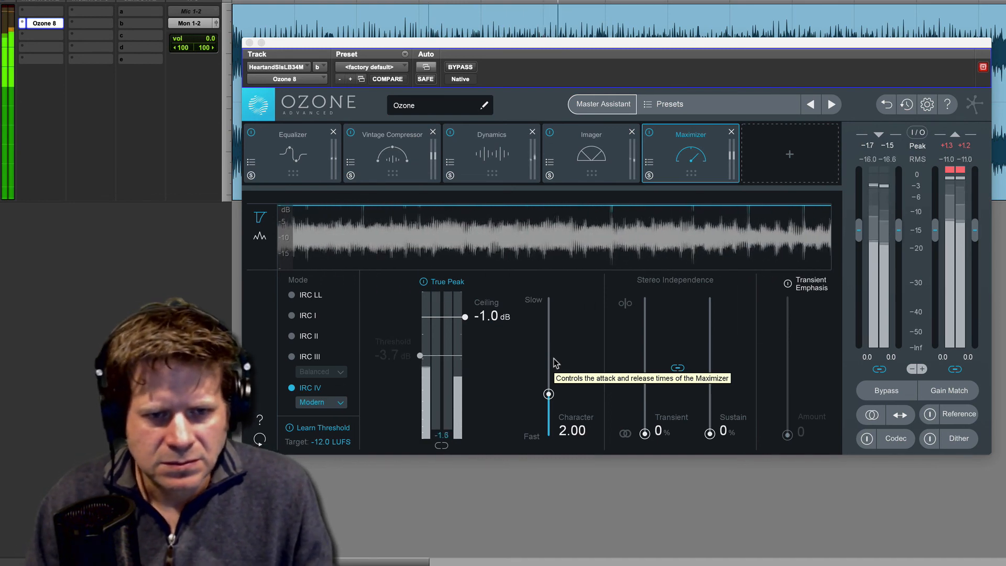
pyautogui.press('space')
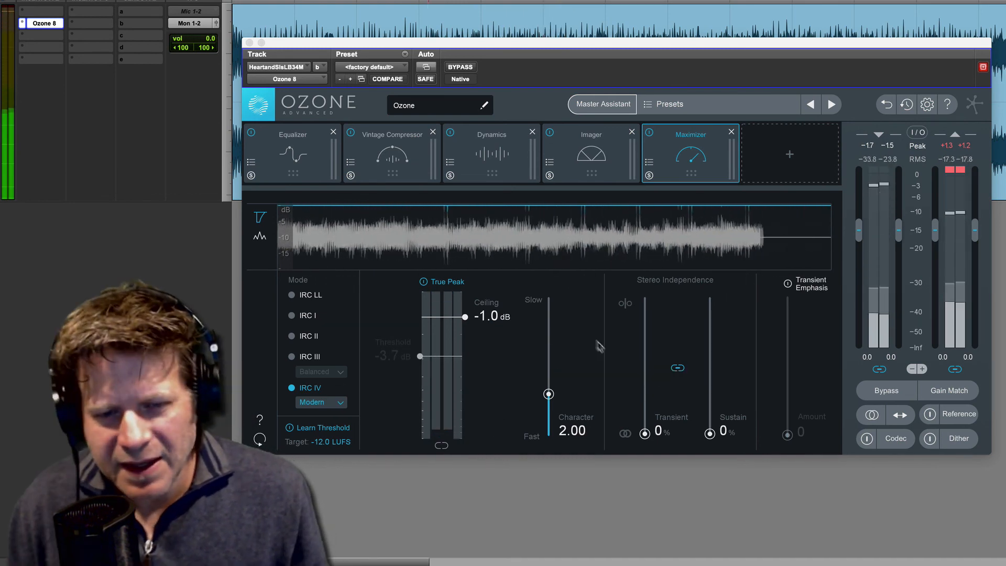
pyautogui.click(323, 427)
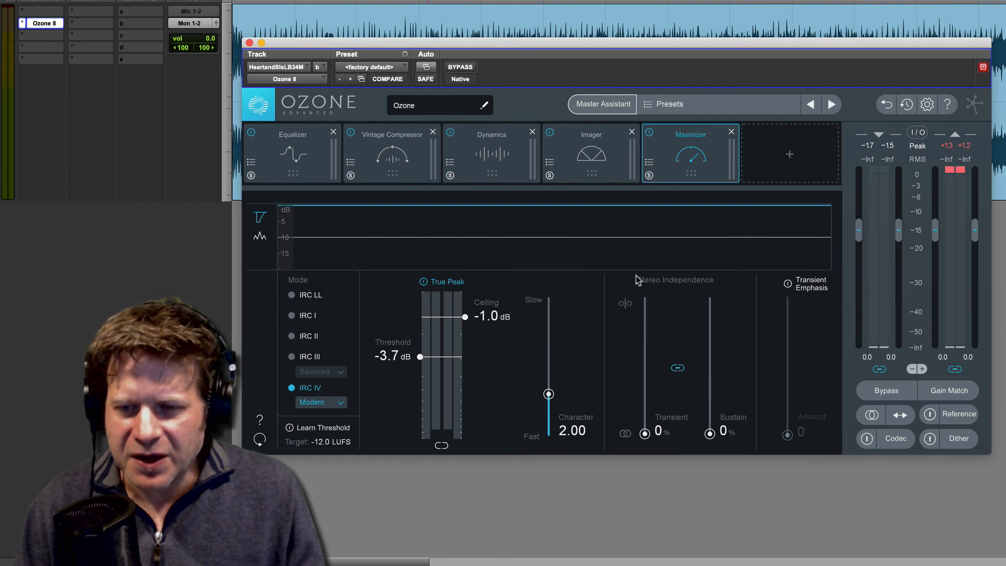
# Step: Enable MBIT+ dithering, keep High noise shaping after trying Medium, and close the plug-in window
pyautogui.click(957, 441)
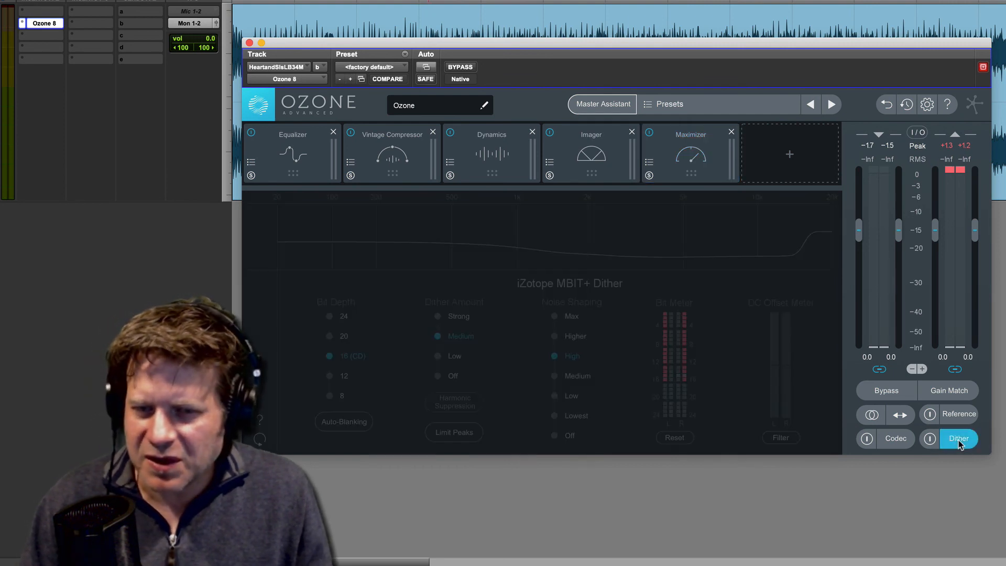
pyautogui.click(930, 440)
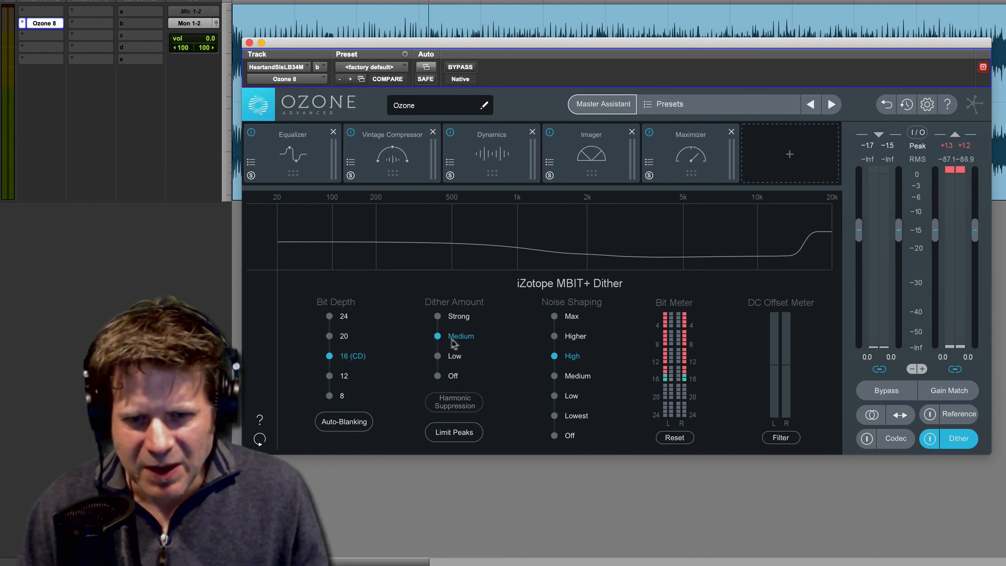
pyautogui.click(555, 377)
pyautogui.click(554, 357)
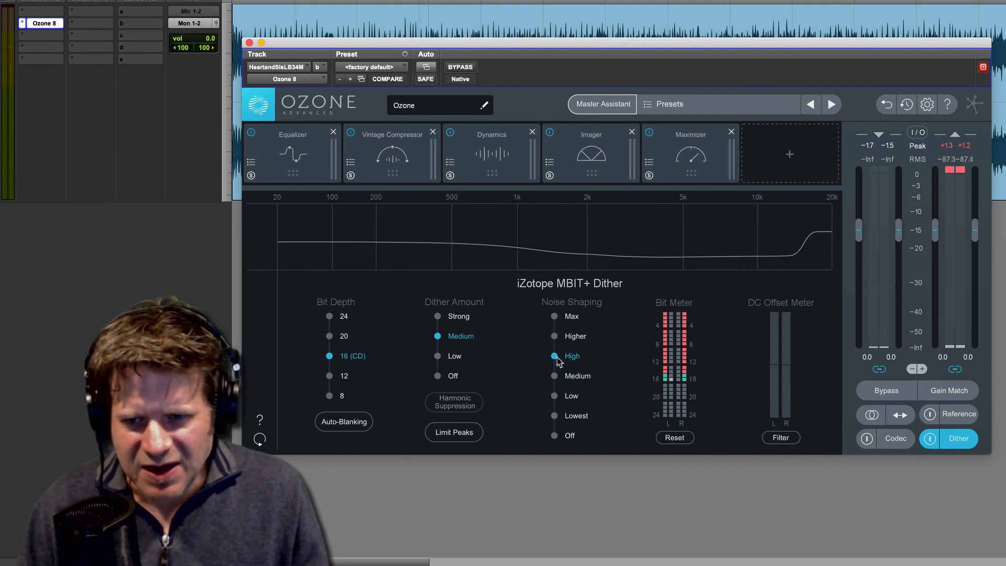
pyautogui.click(929, 444)
pyautogui.click(930, 444)
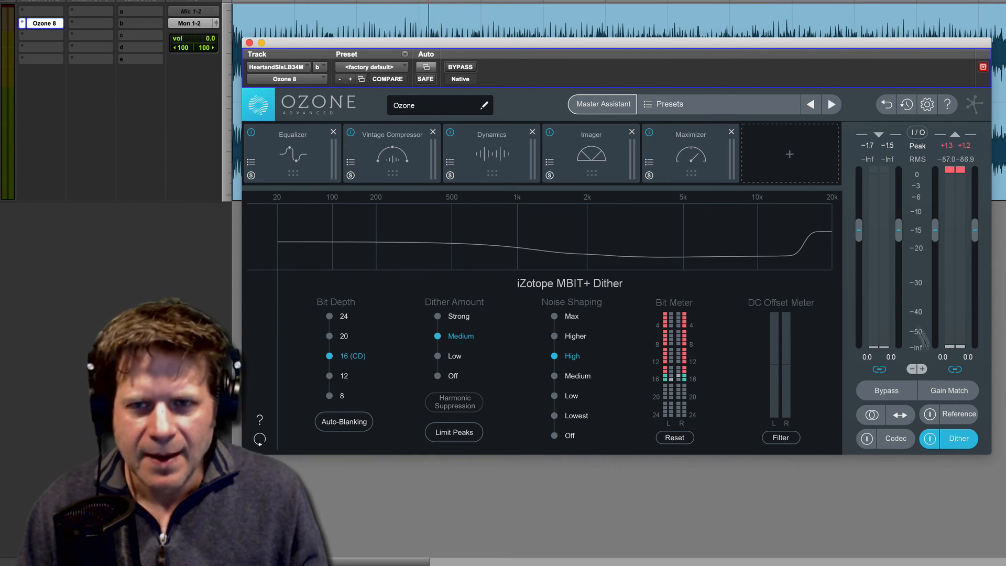
pyautogui.click(249, 43)
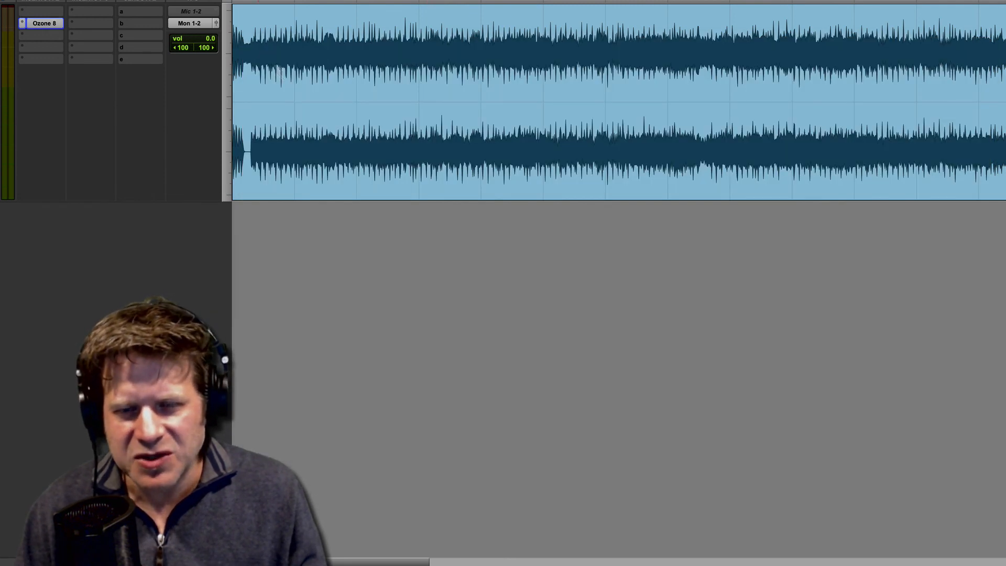